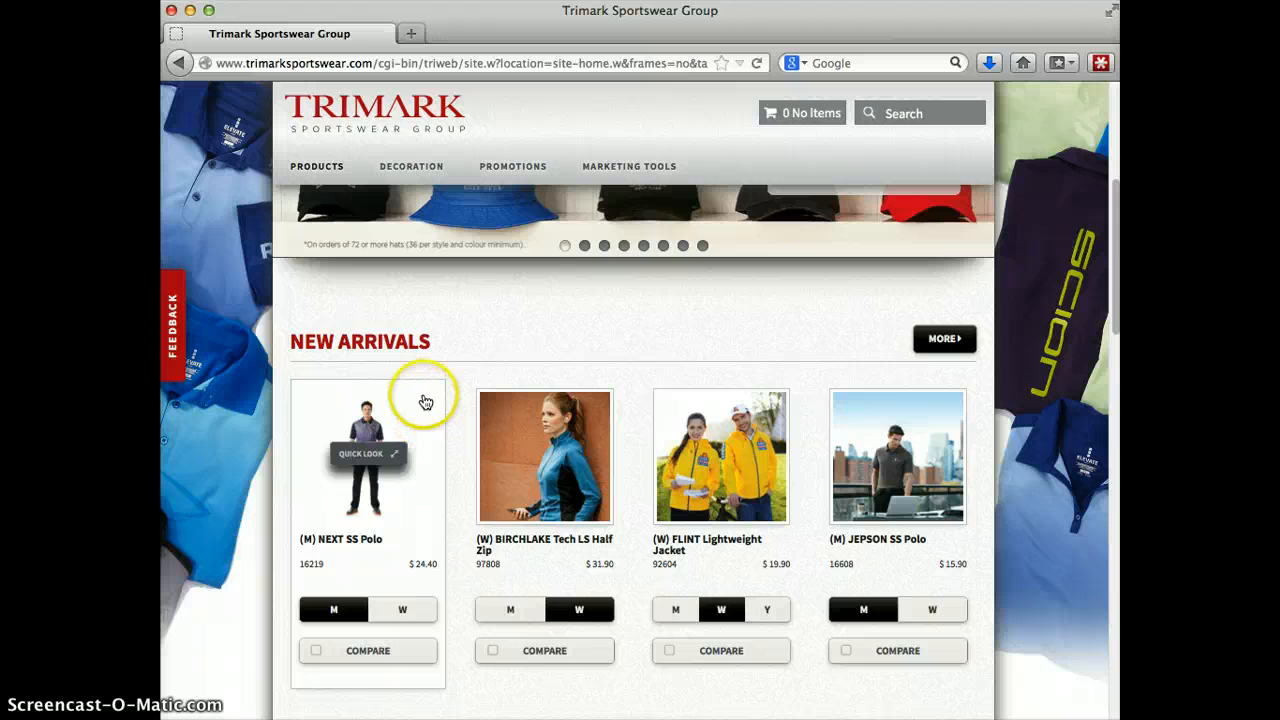
Step: Open the (M) NEXT SS Polo product from New Arrivals and bring up its 360° Virtual Online Tool
left_click(425, 401)
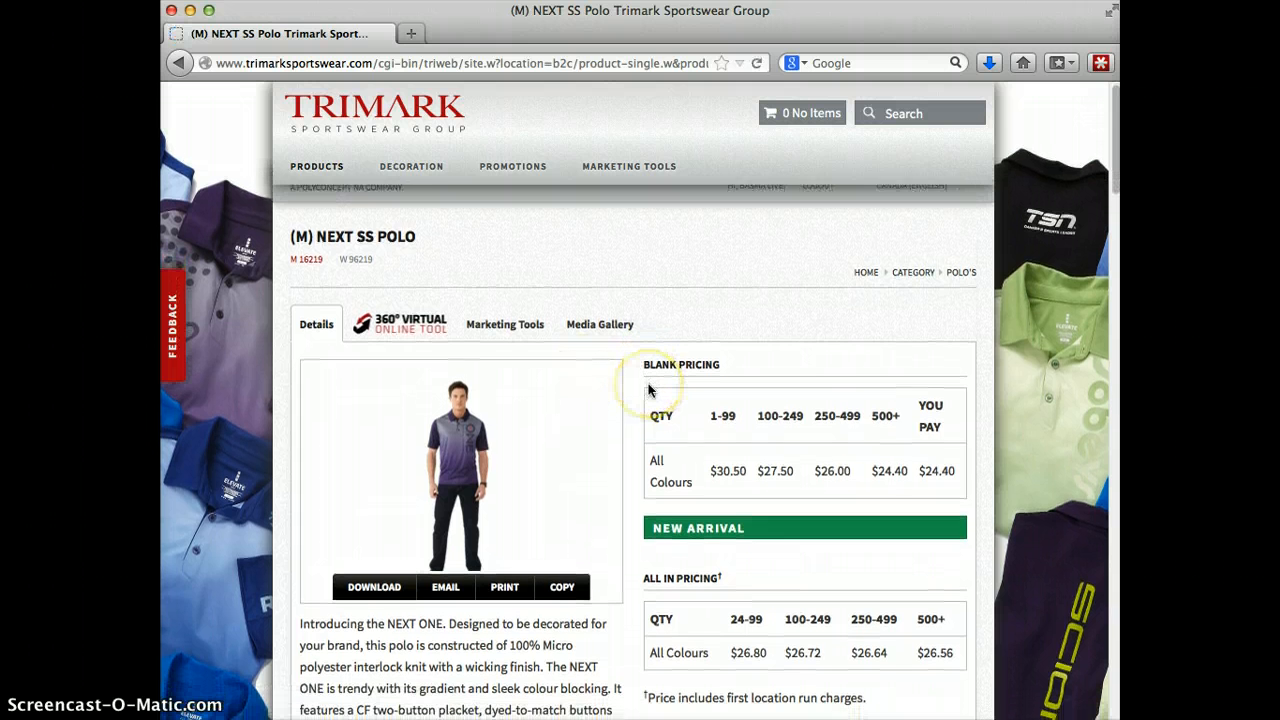
scroll(604, 340, "down", 1)
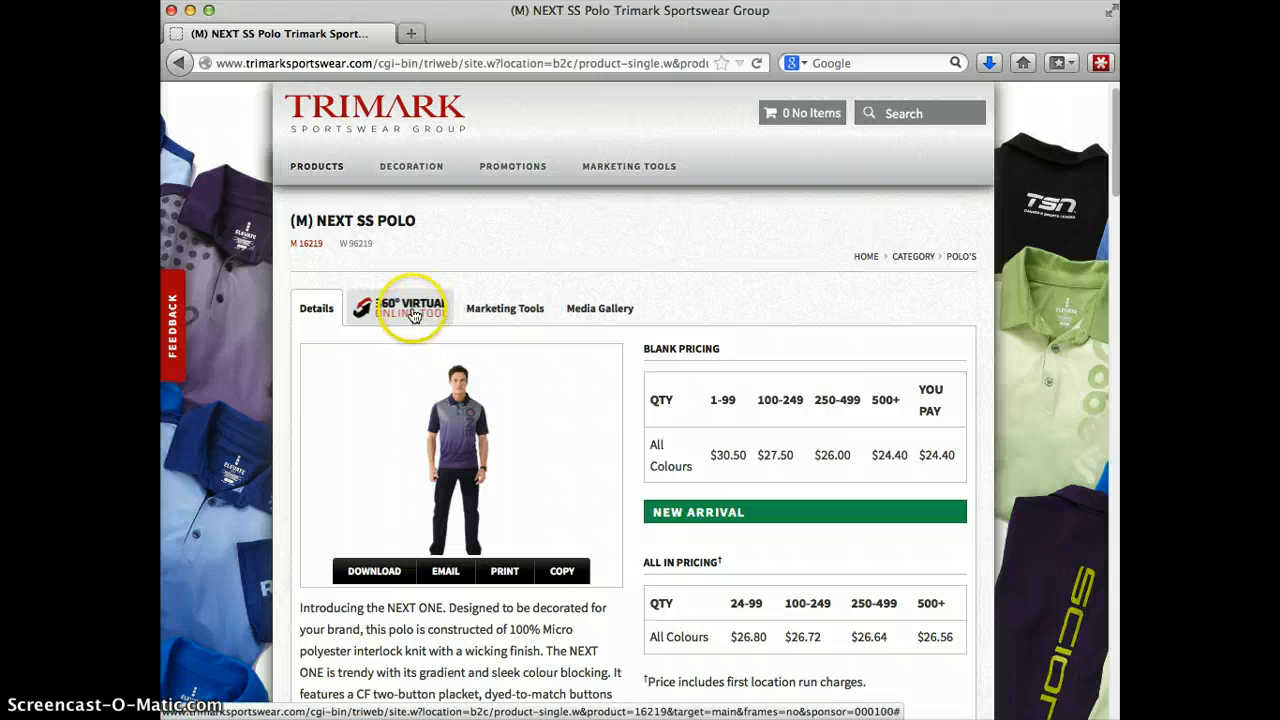
left_click(403, 311)
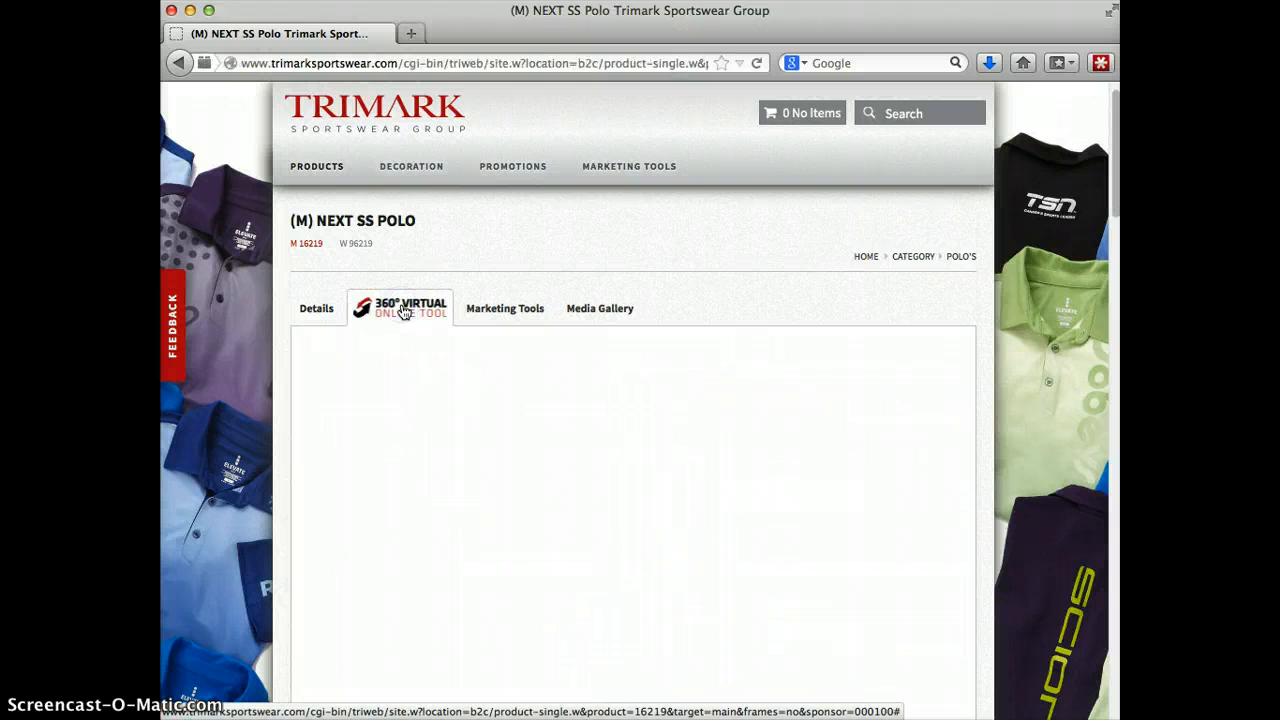
scroll(404, 312, "down", 1)
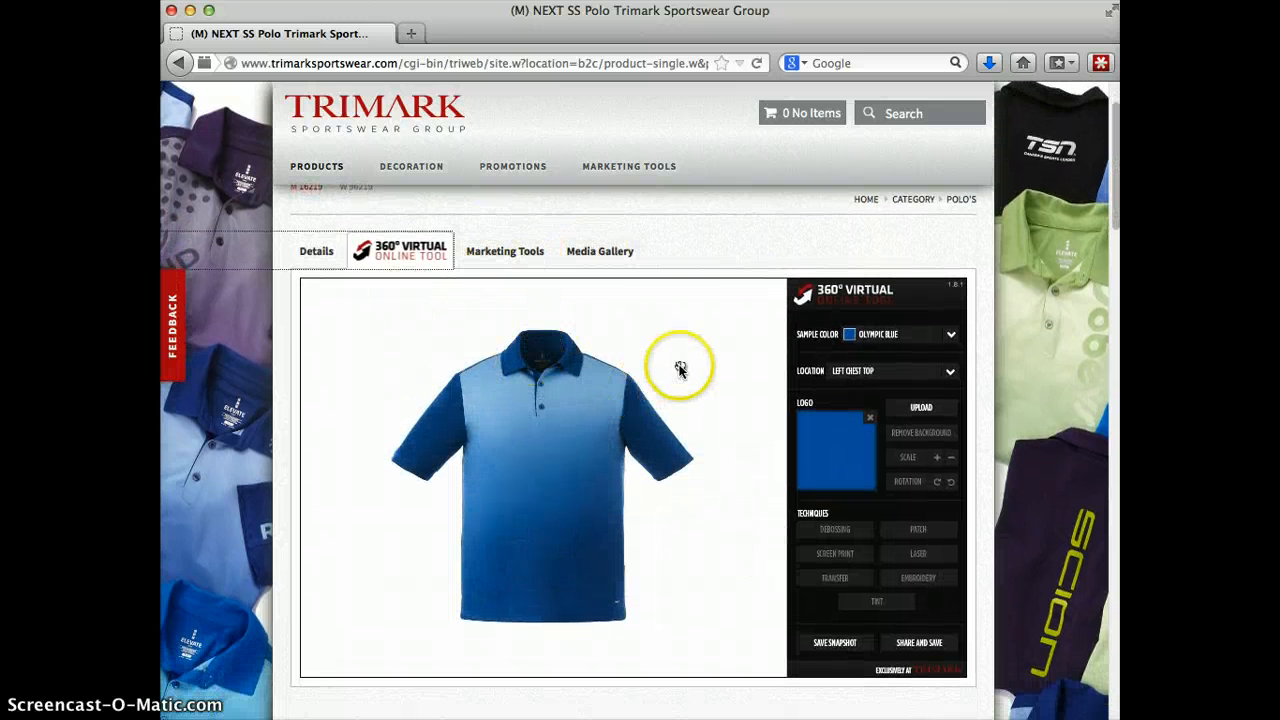
scroll(680, 370, "down", 1)
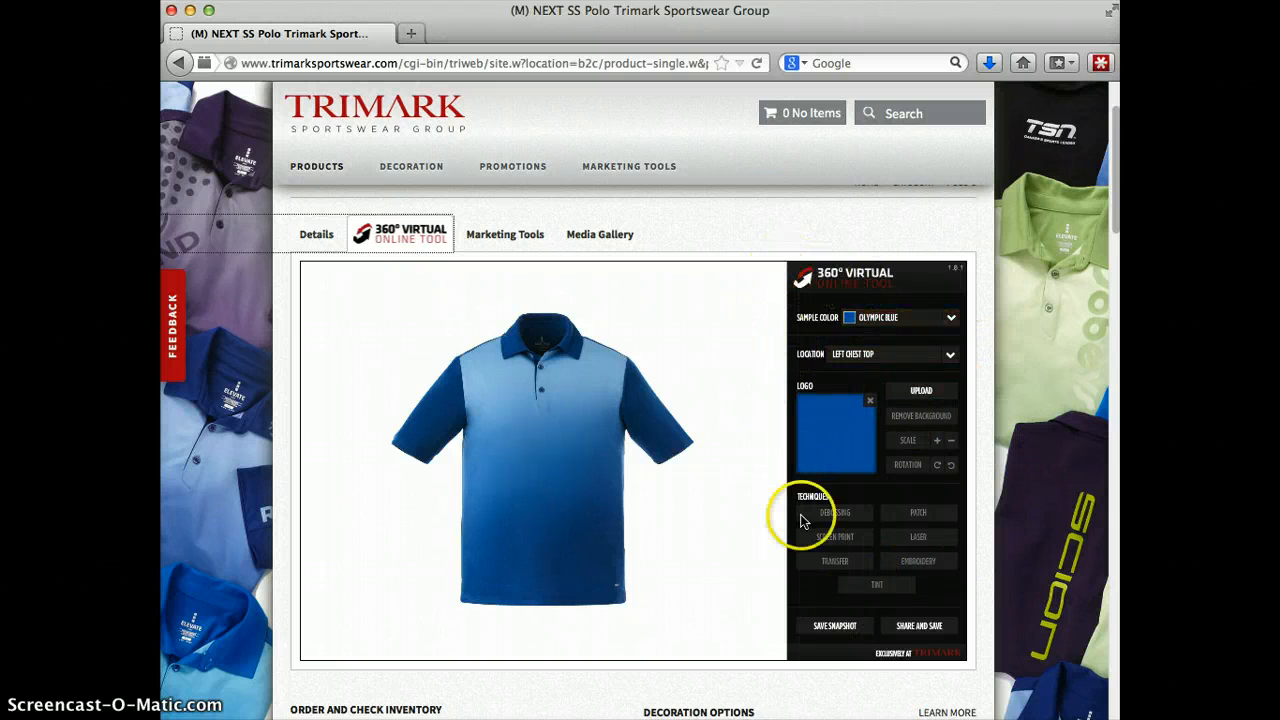
Step: Set the polo's sample color to Dark Plum
left_click(895, 317)
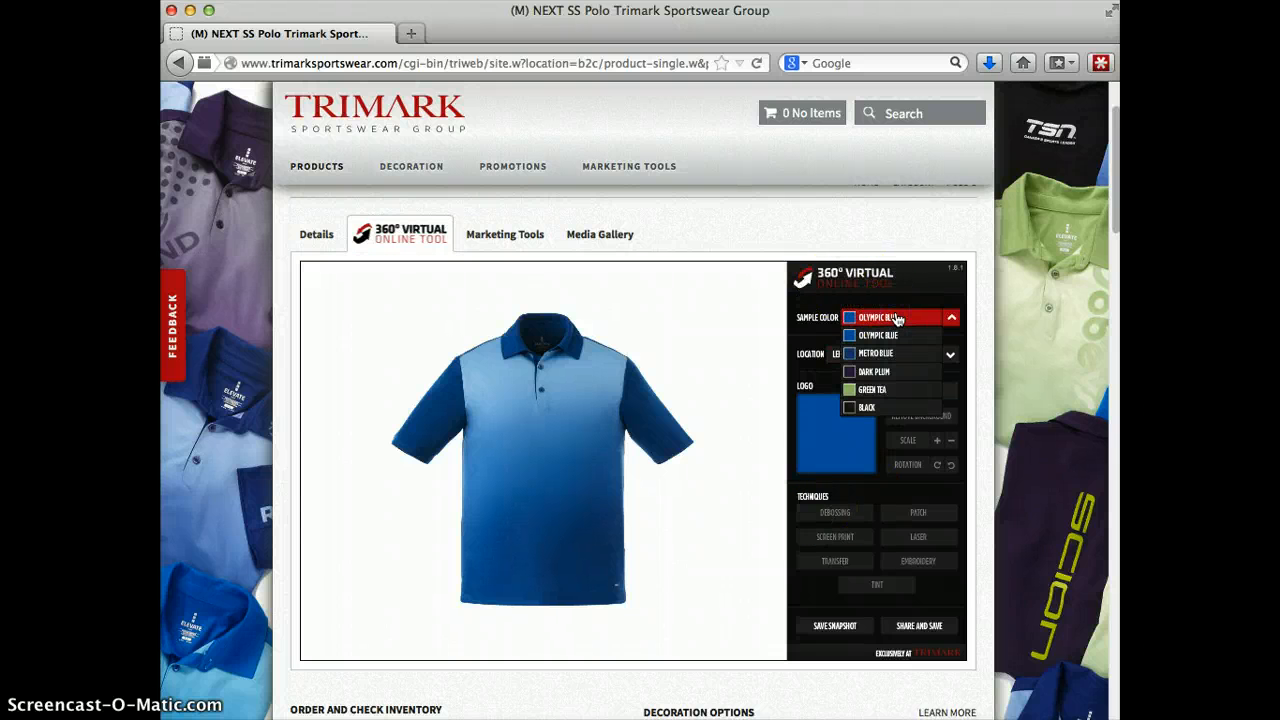
left_click(888, 373)
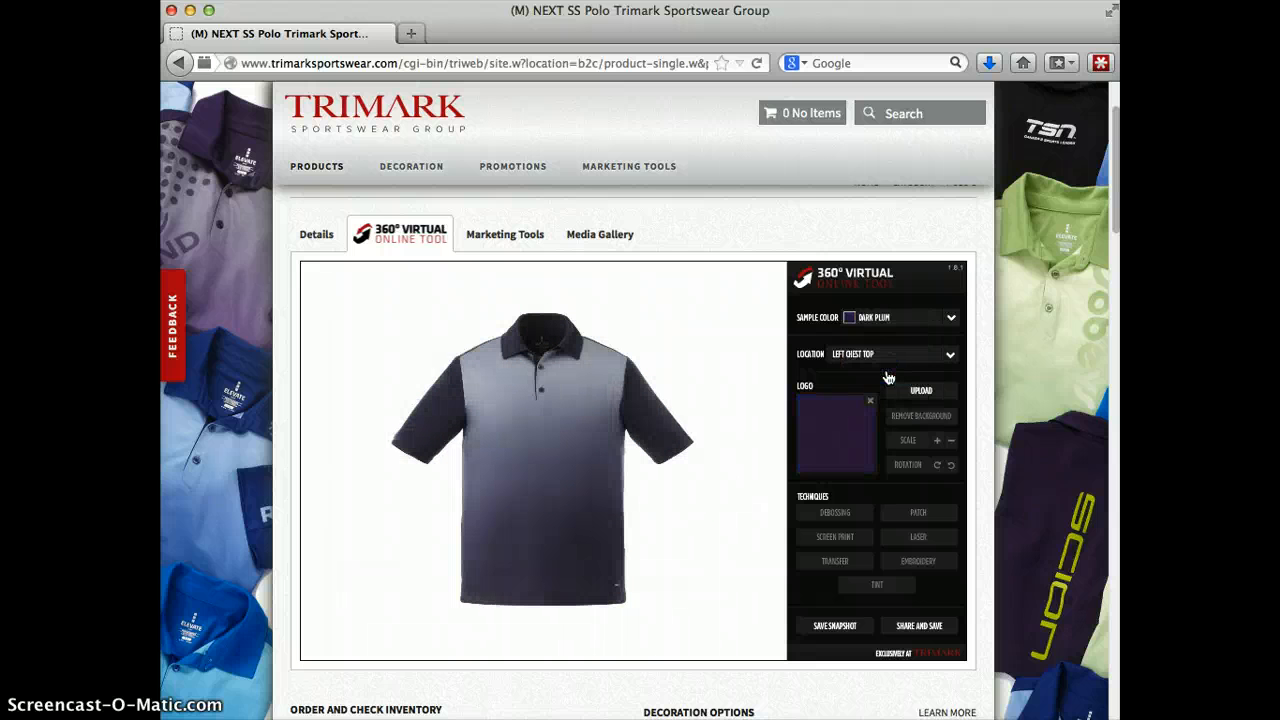
left_click_drag(591, 433, 500, 431)
Step: Choose Left Chest Top as the logo location and upload humor-puma.jpg from the 360 Exercise Folder there
left_click(885, 356)
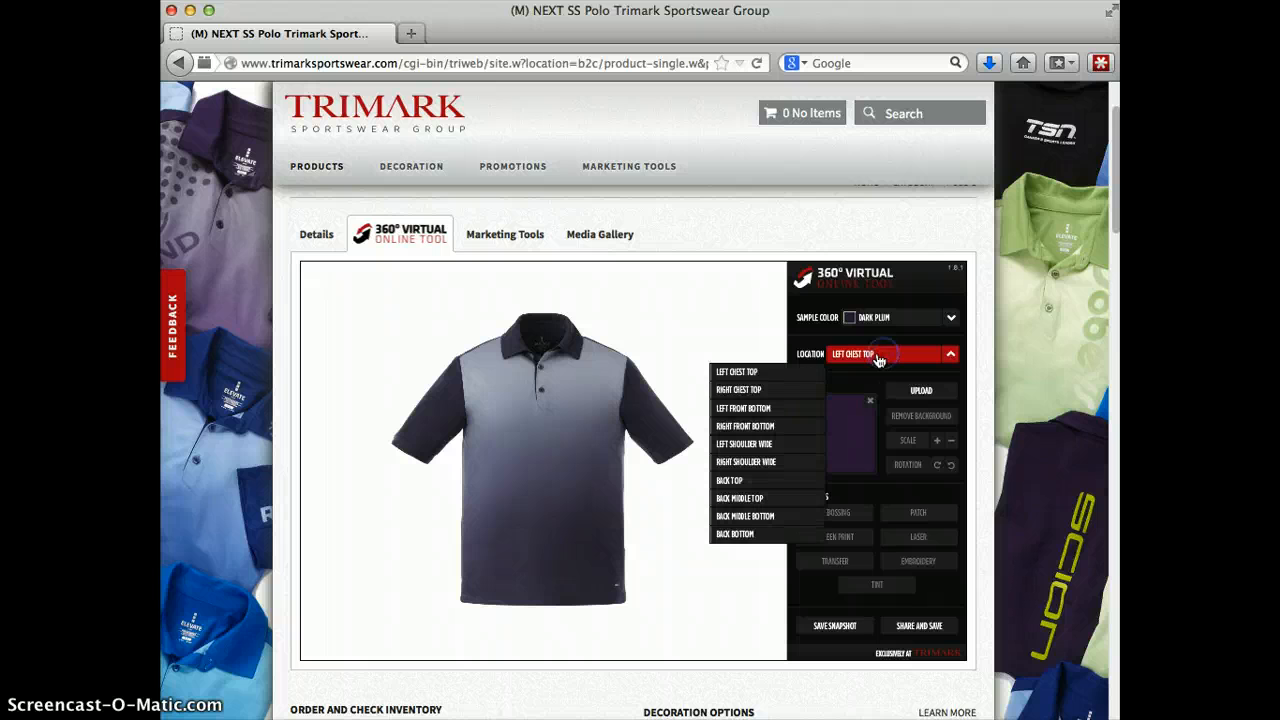
left_click(764, 373)
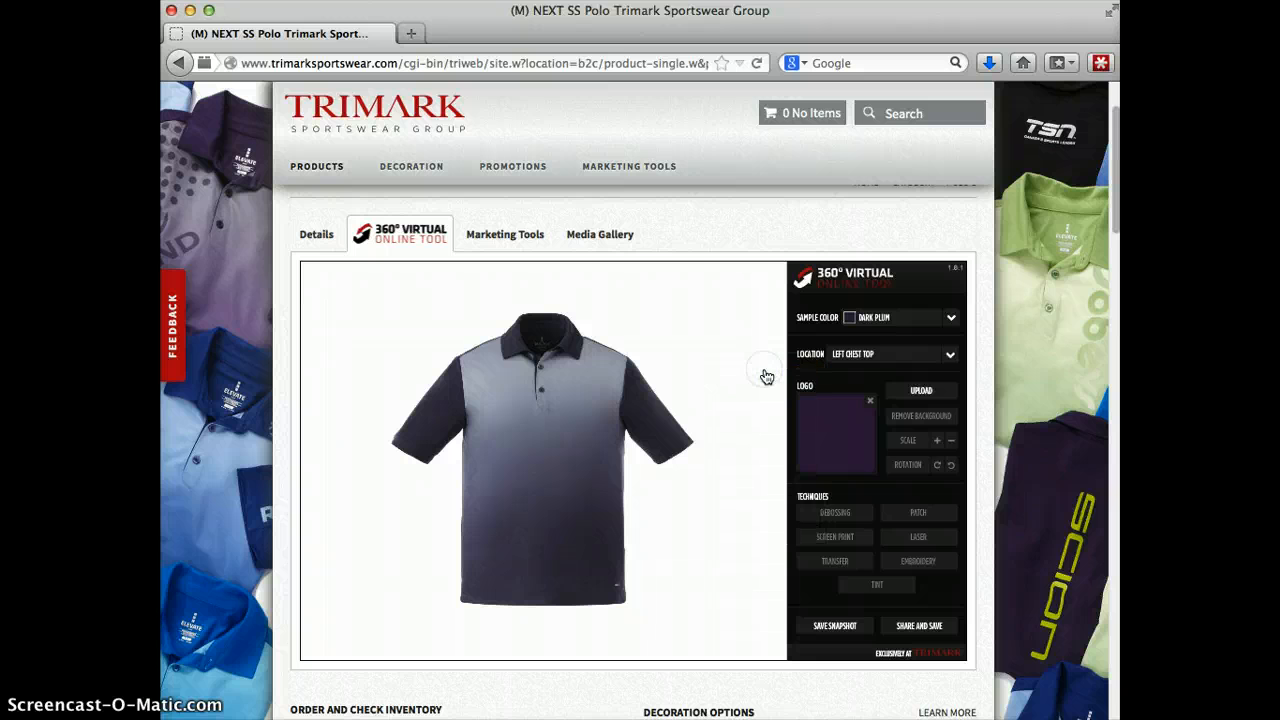
left_click(940, 392)
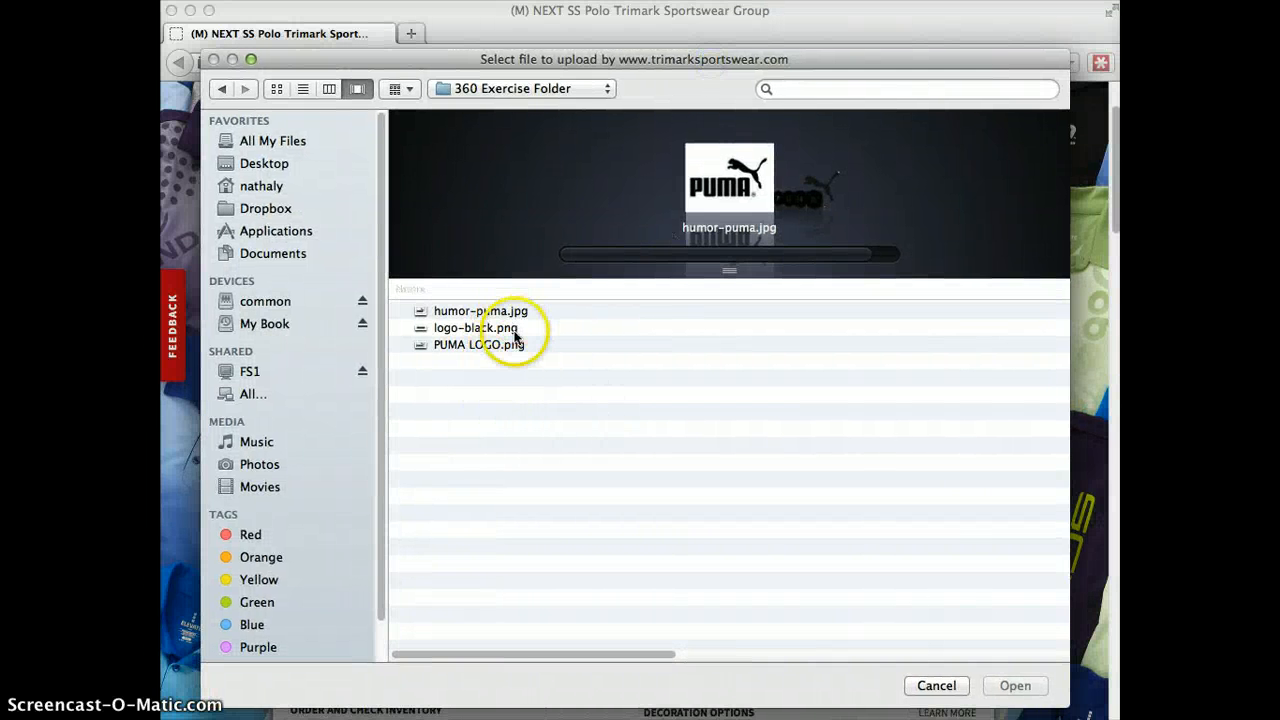
left_click(471, 310)
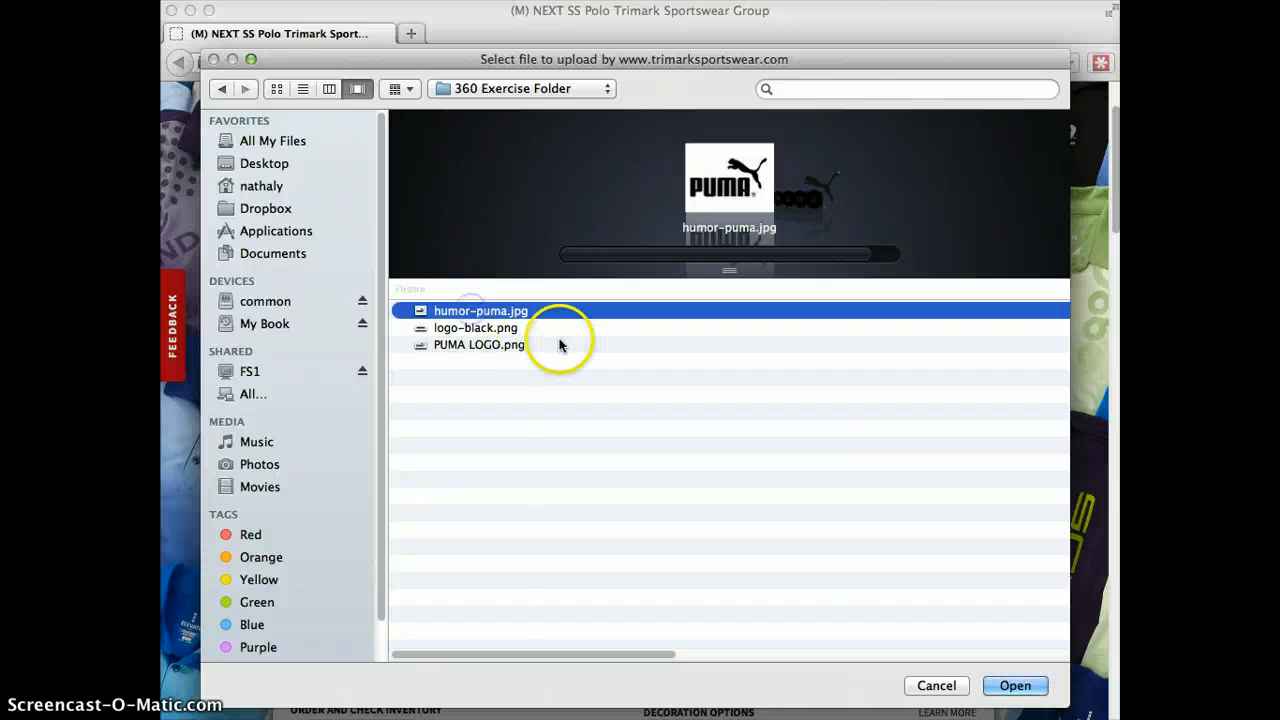
left_click(1012, 686)
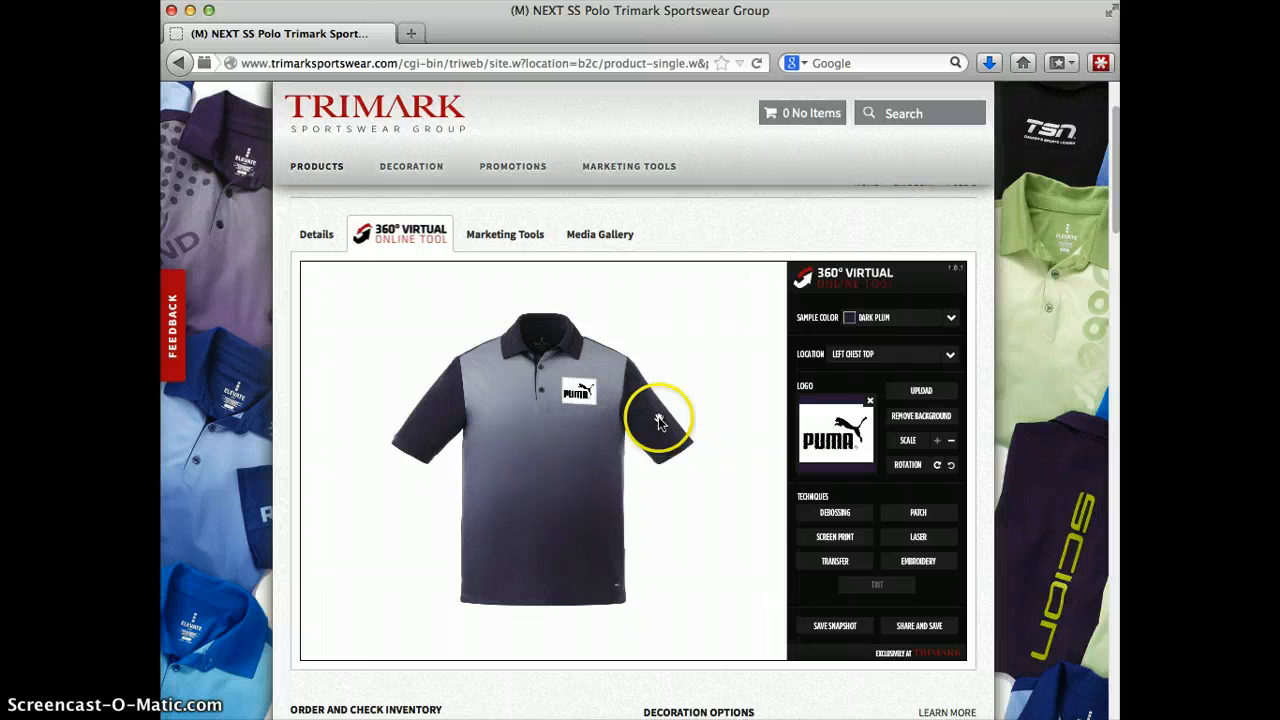
left_click_drag(580, 379, 568, 386)
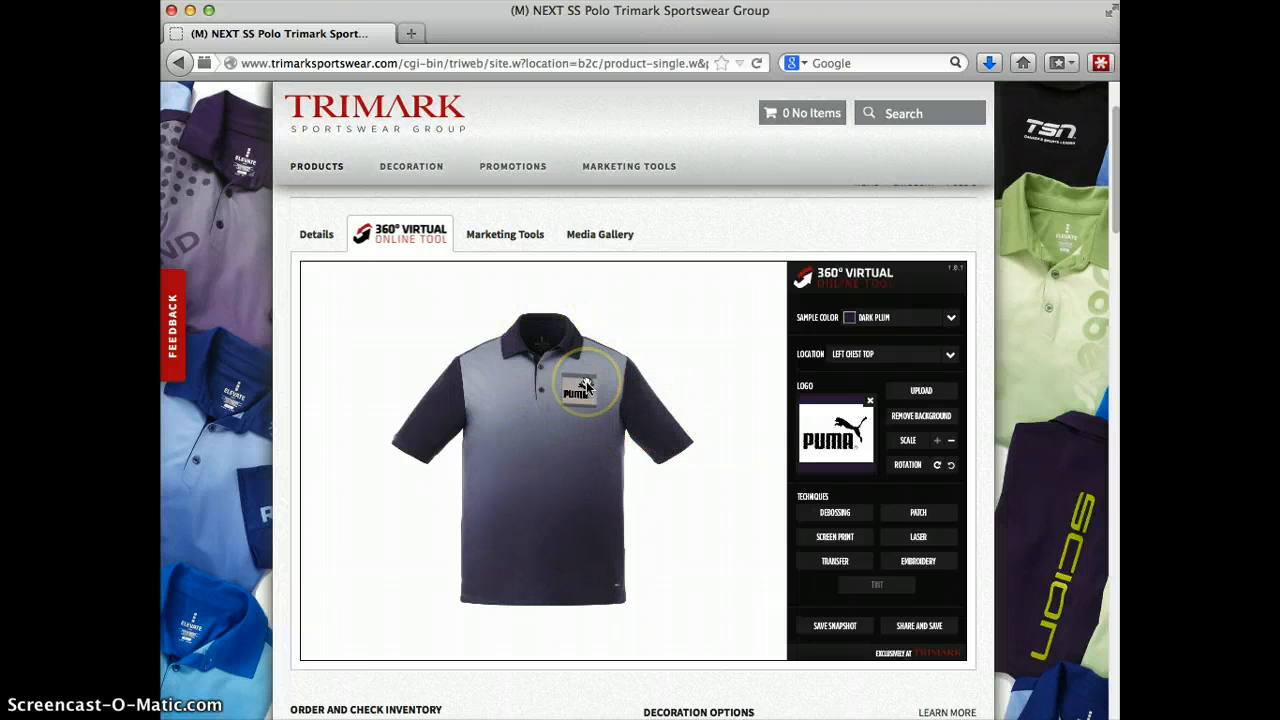
left_click_drag(586, 386, 592, 386)
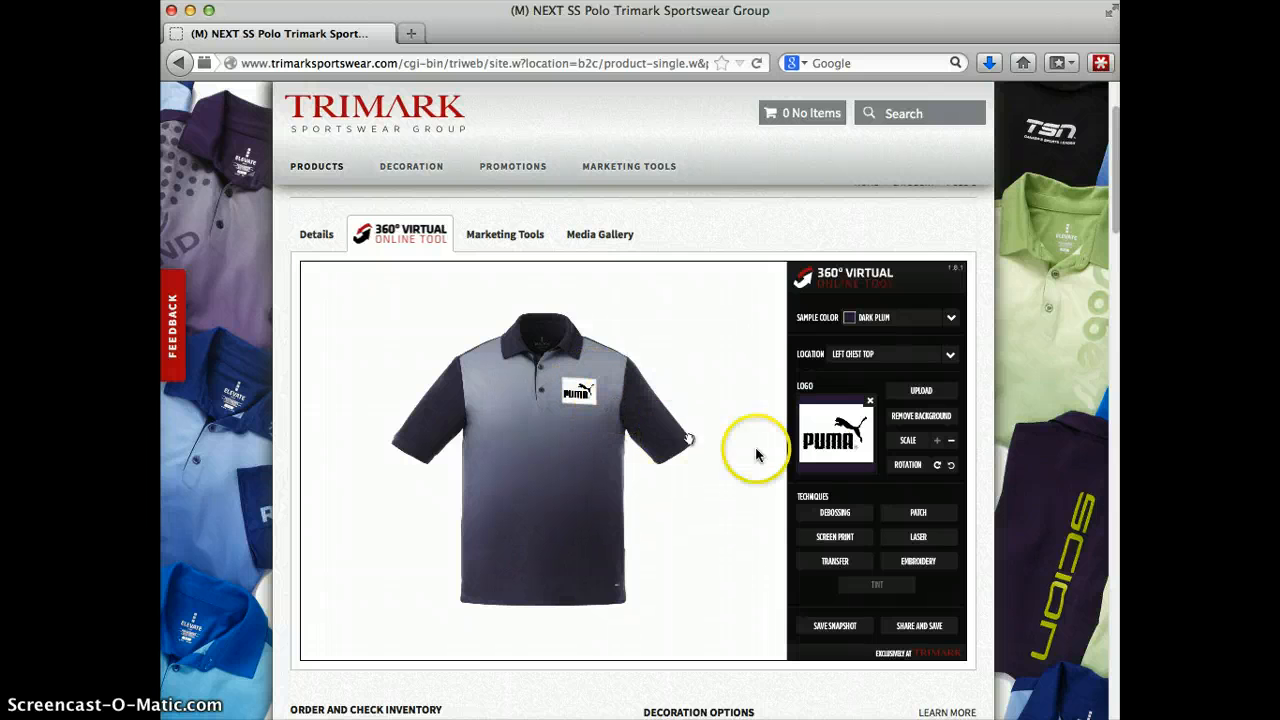
Step: Remove the white background around the Puma logo and inside its letters, undoing any removal that erases the artwork, and apply the result
left_click(913, 420)
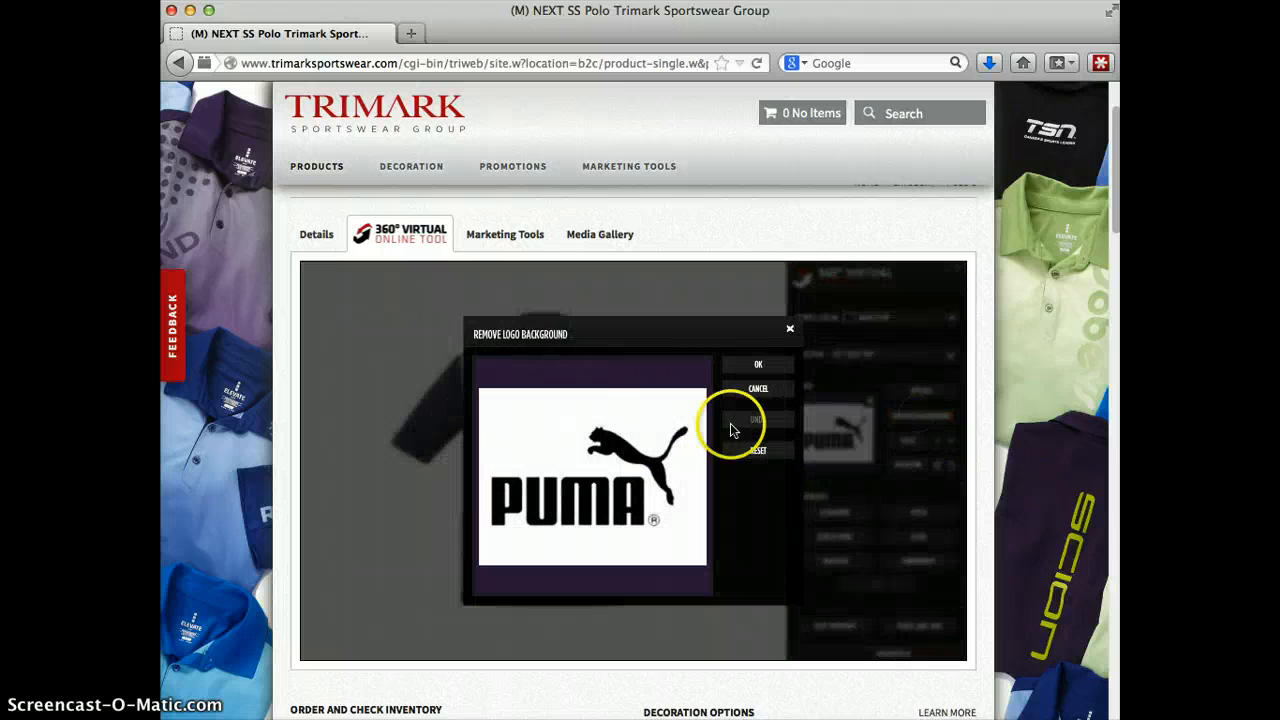
left_click(660, 414)
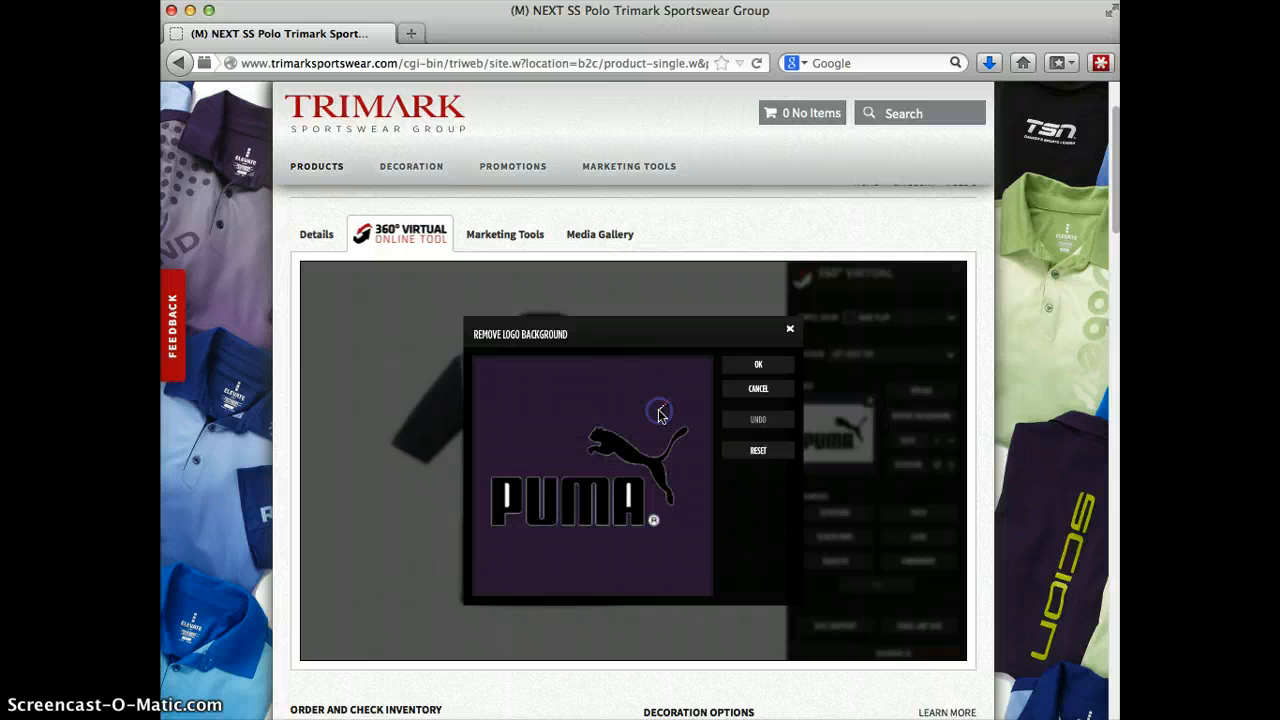
left_click(504, 497)
left_click(628, 493)
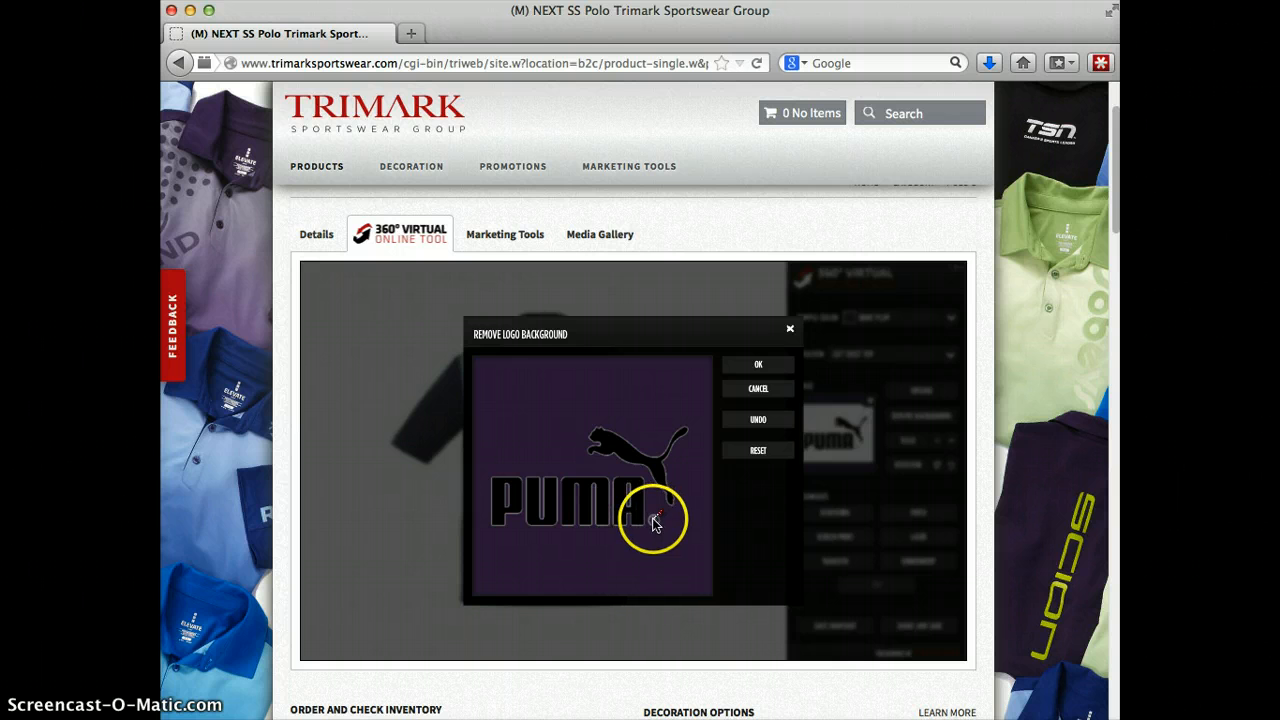
left_click(653, 519)
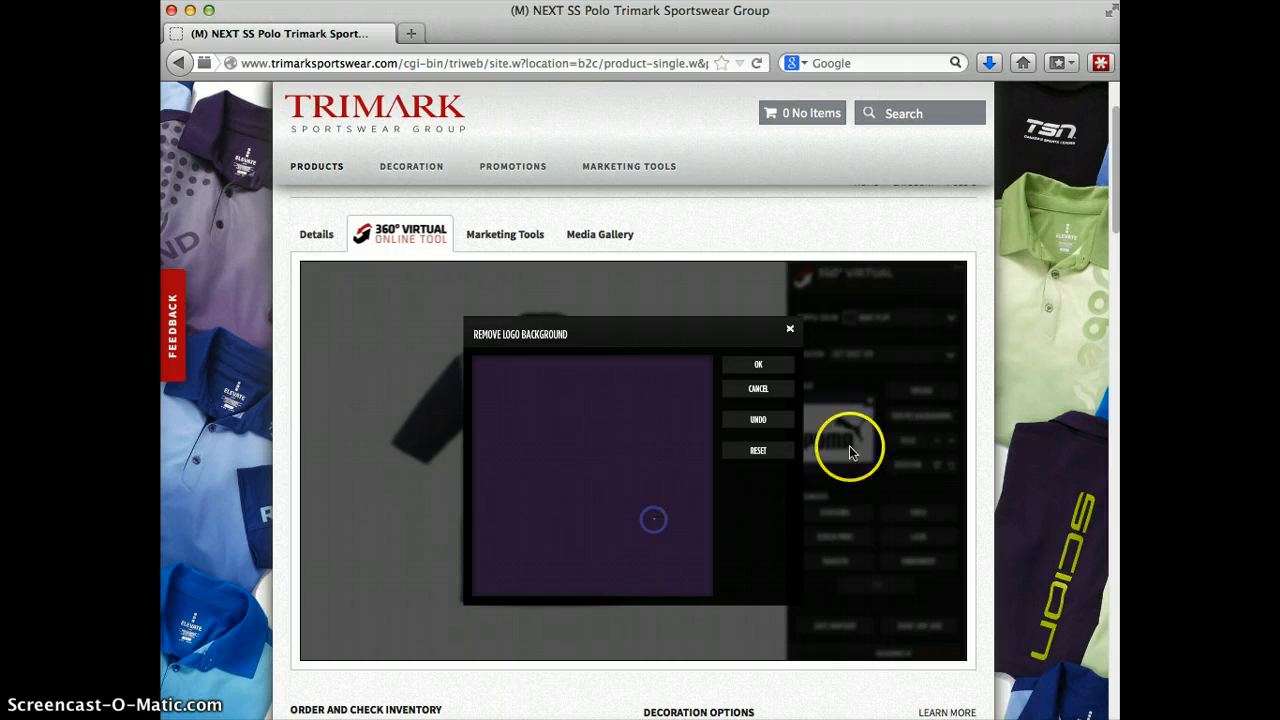
left_click(760, 420)
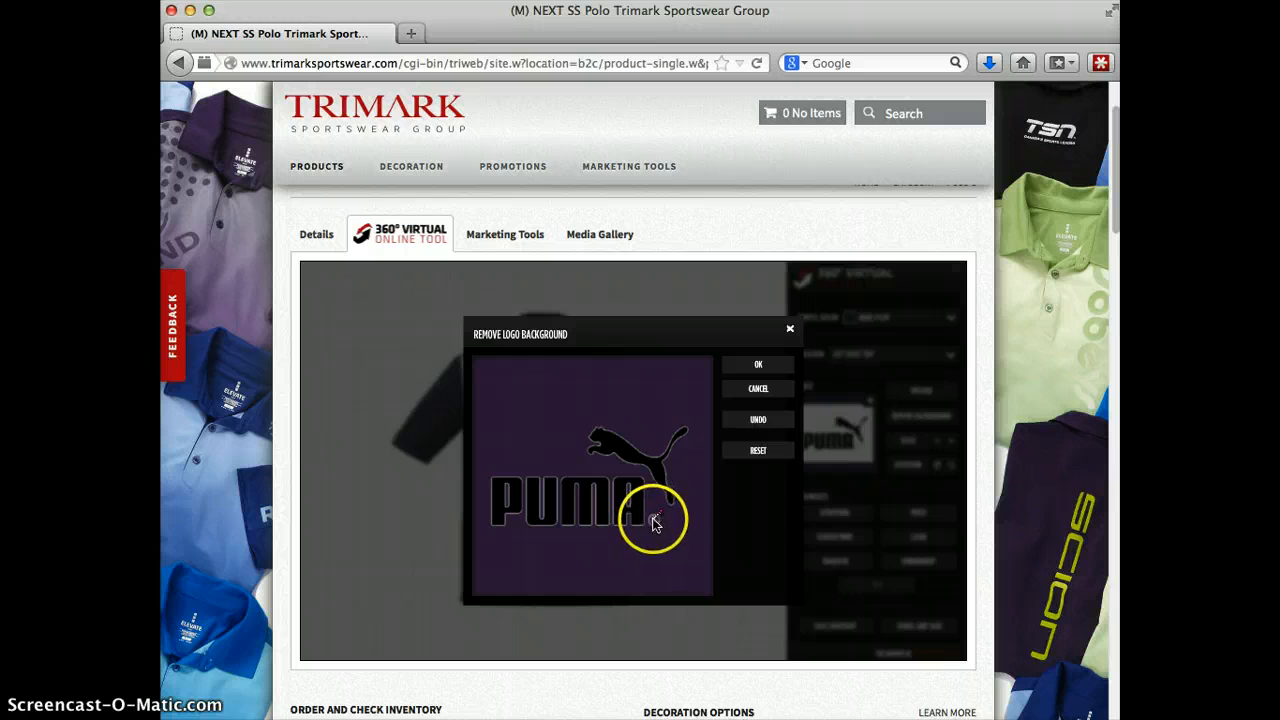
left_click(651, 520)
left_click(757, 420)
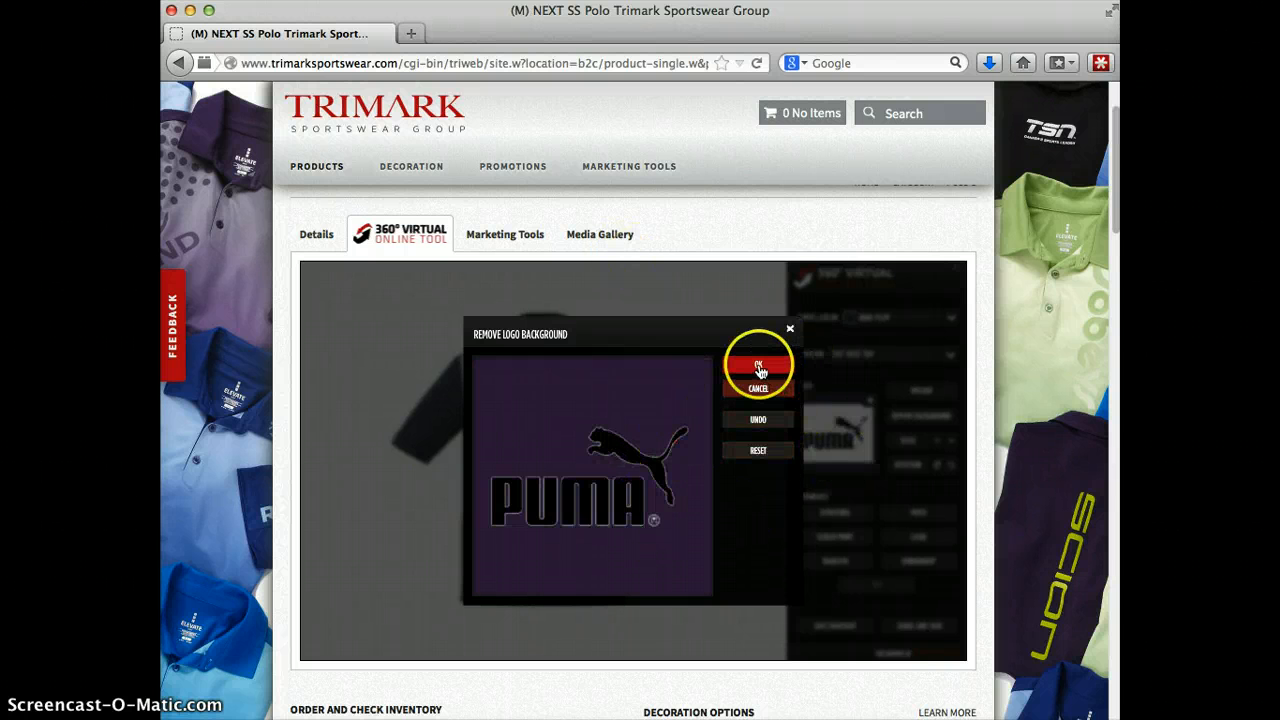
left_click(759, 365)
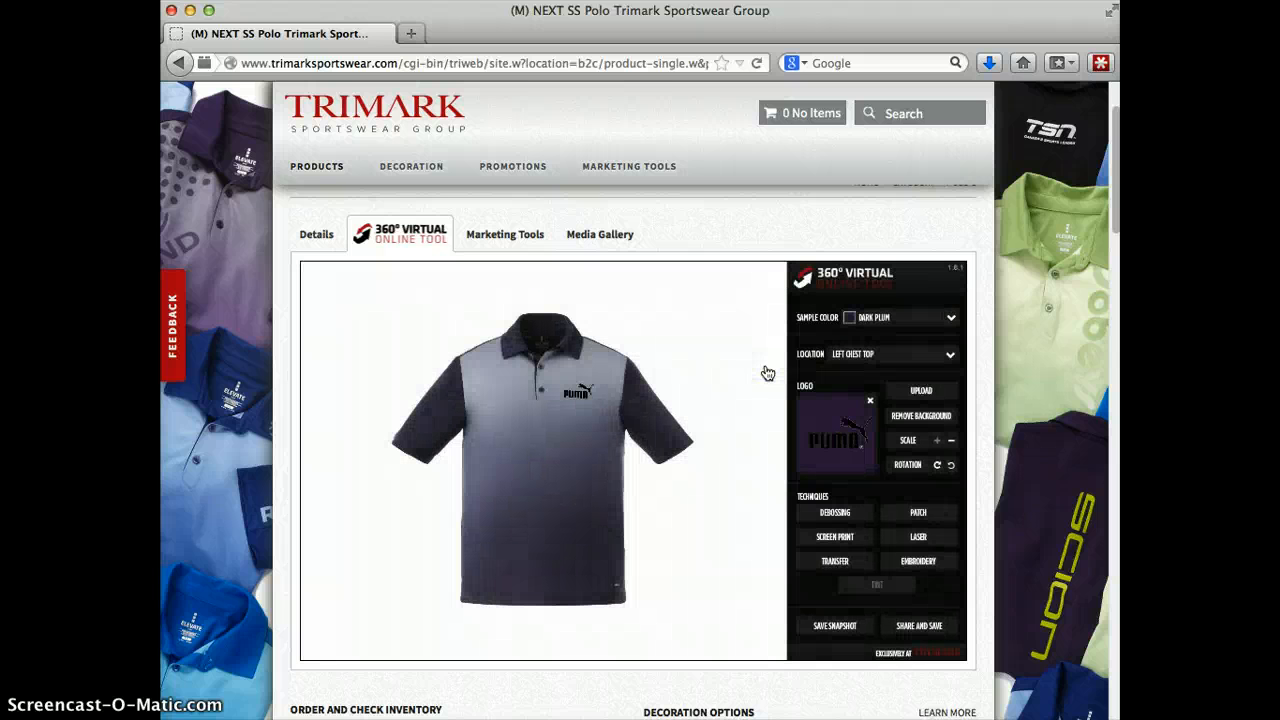
Step: Try out the chest logo's scale and the Transfer, Screen Print, Embroidery and Patch techniques, and settle on Debossing
left_click(950, 441)
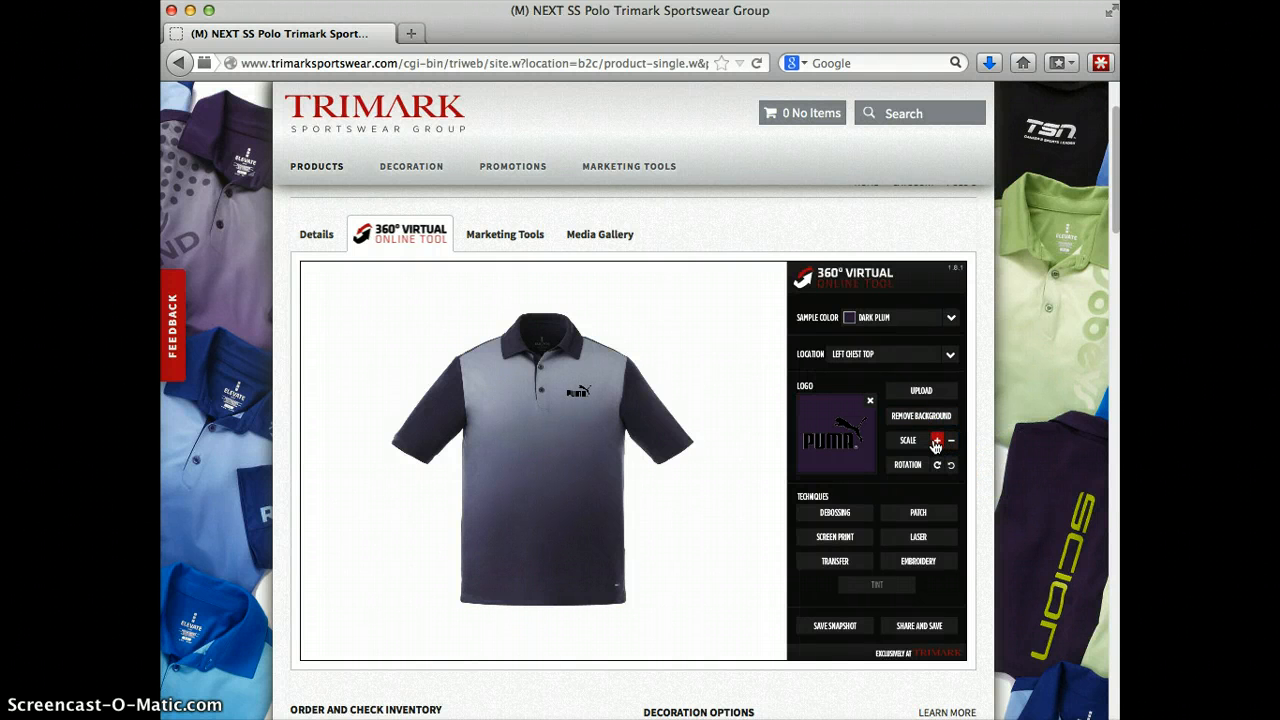
left_click(836, 559)
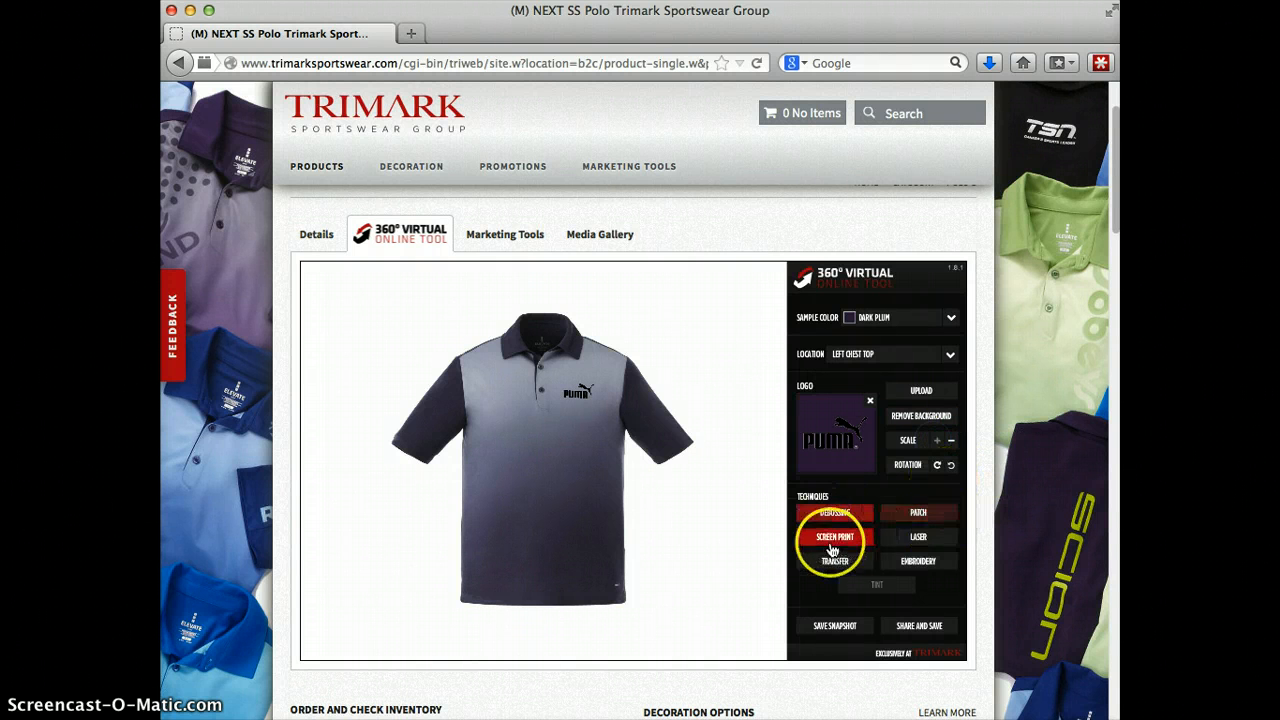
left_click(850, 538)
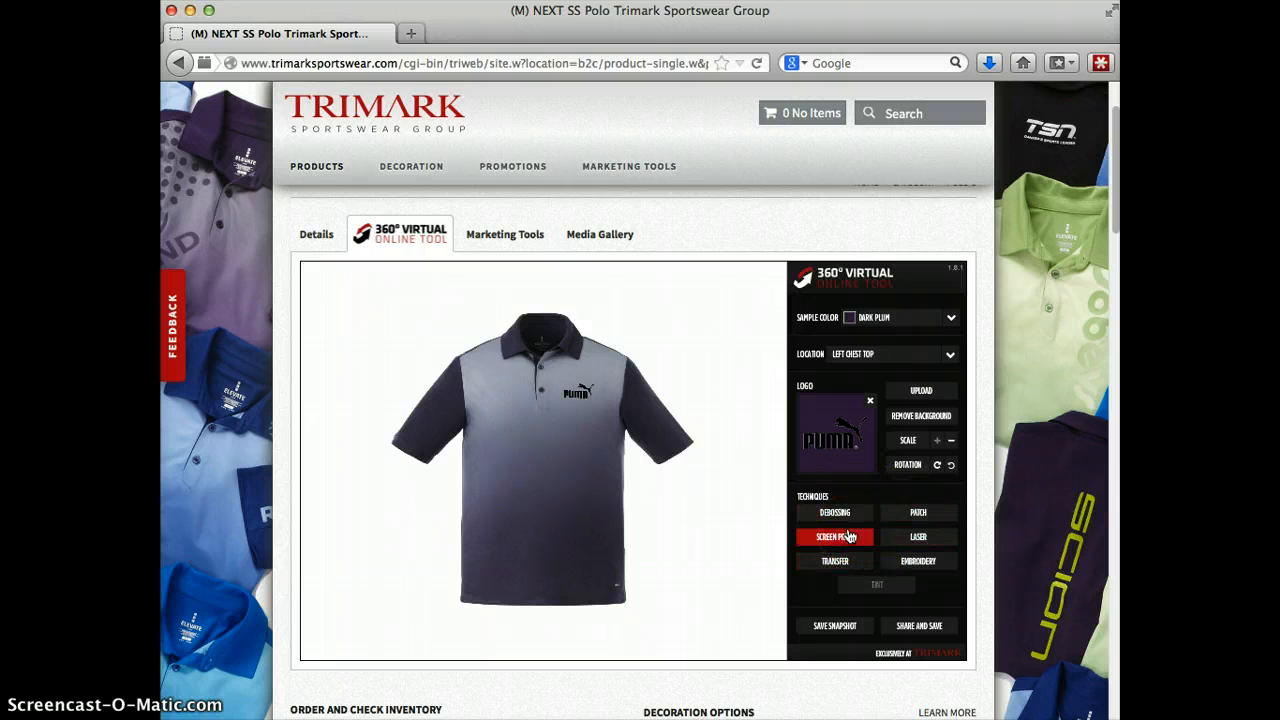
left_click(838, 514)
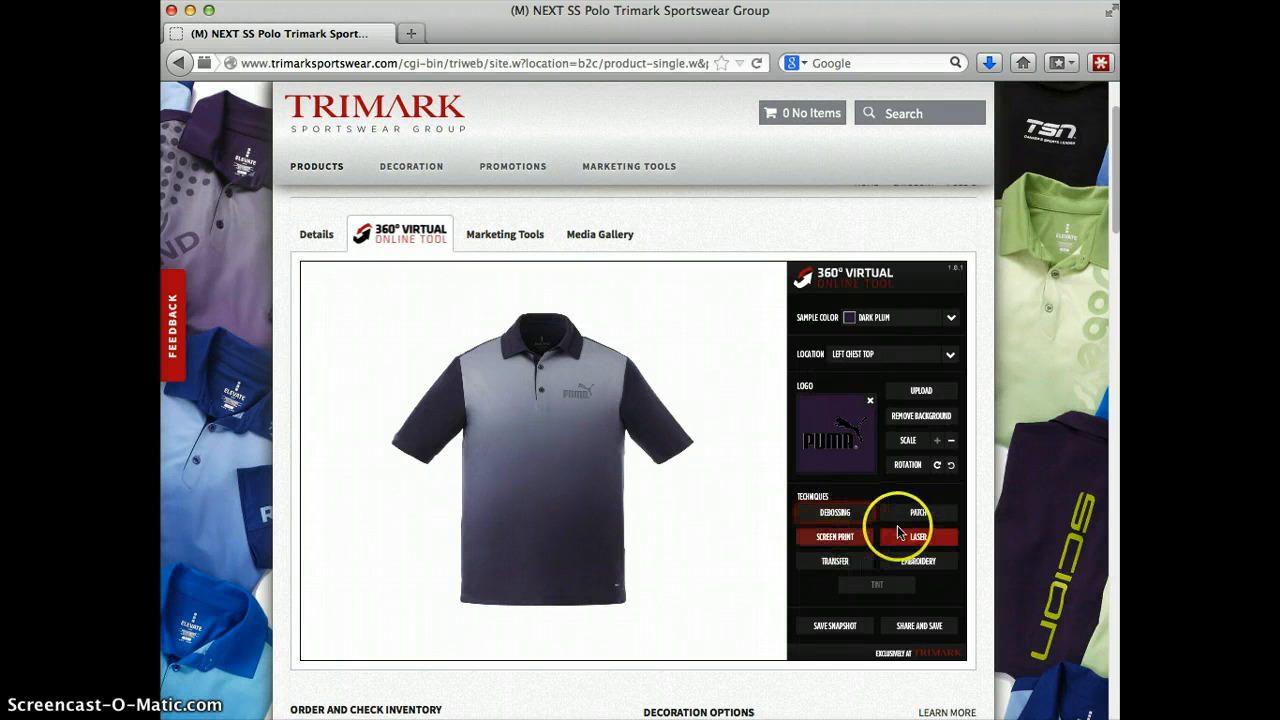
left_click(918, 561)
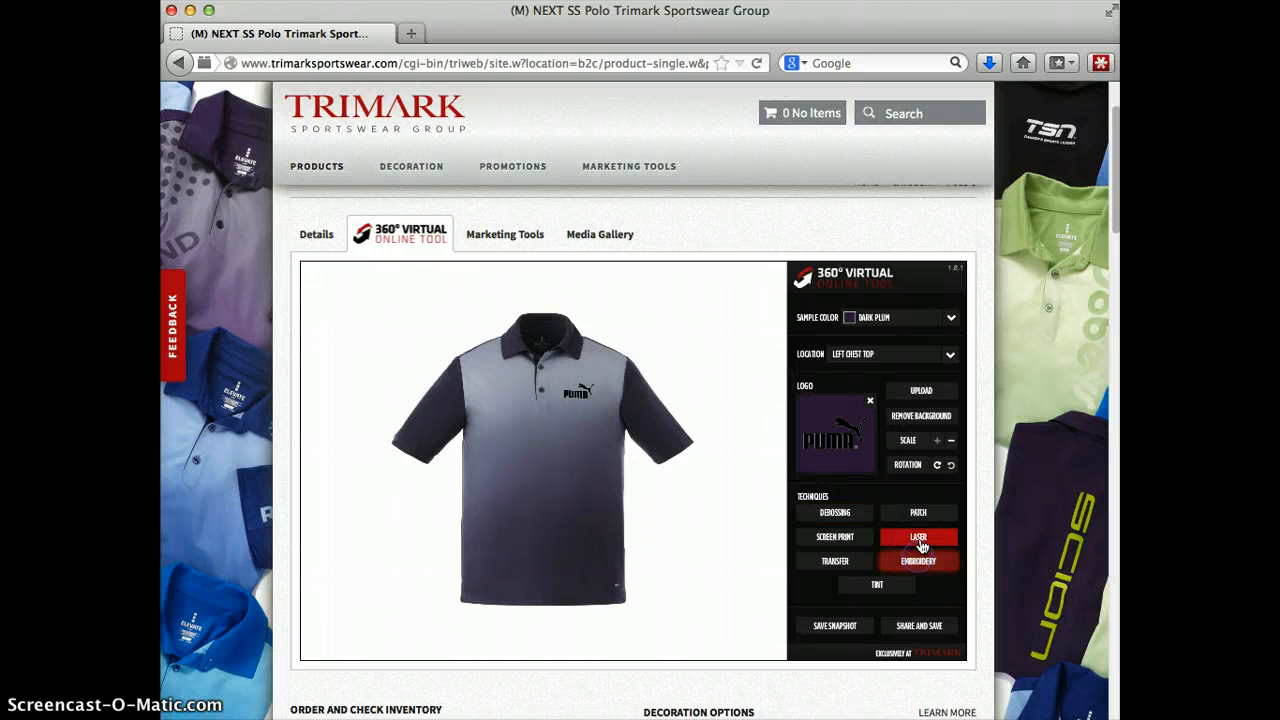
left_click(834, 562)
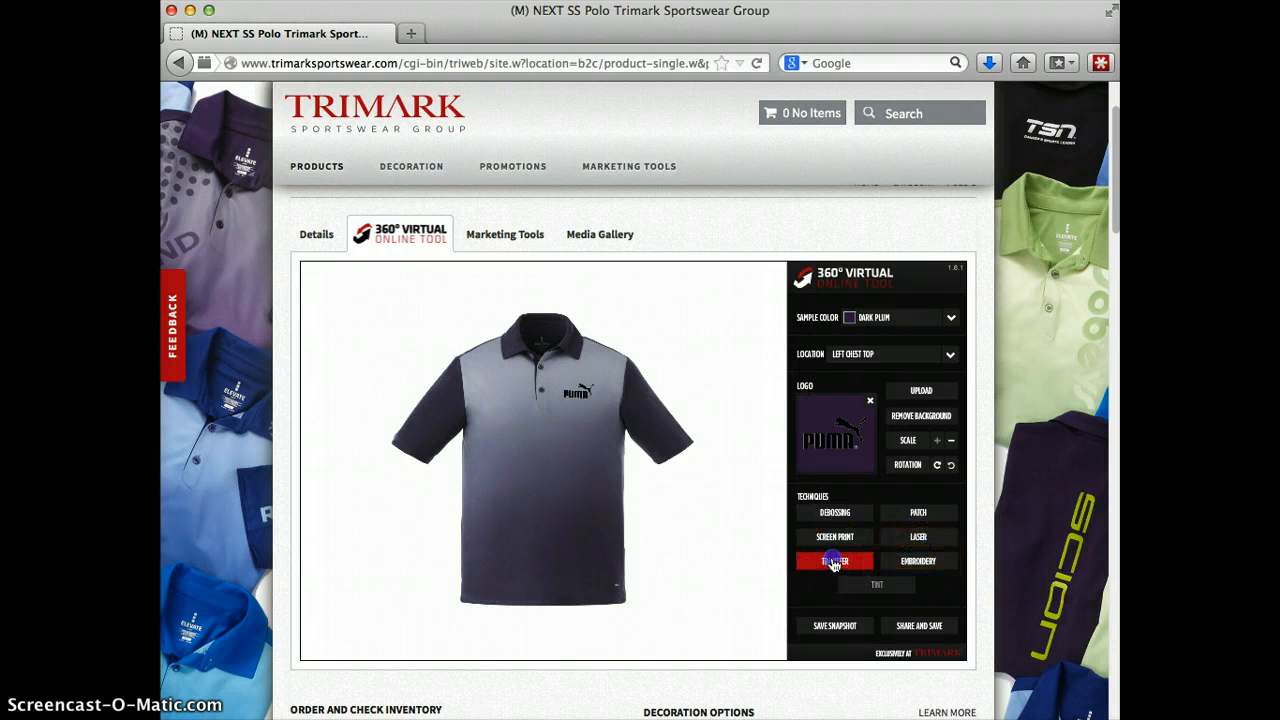
left_click(914, 513)
left_click(843, 540)
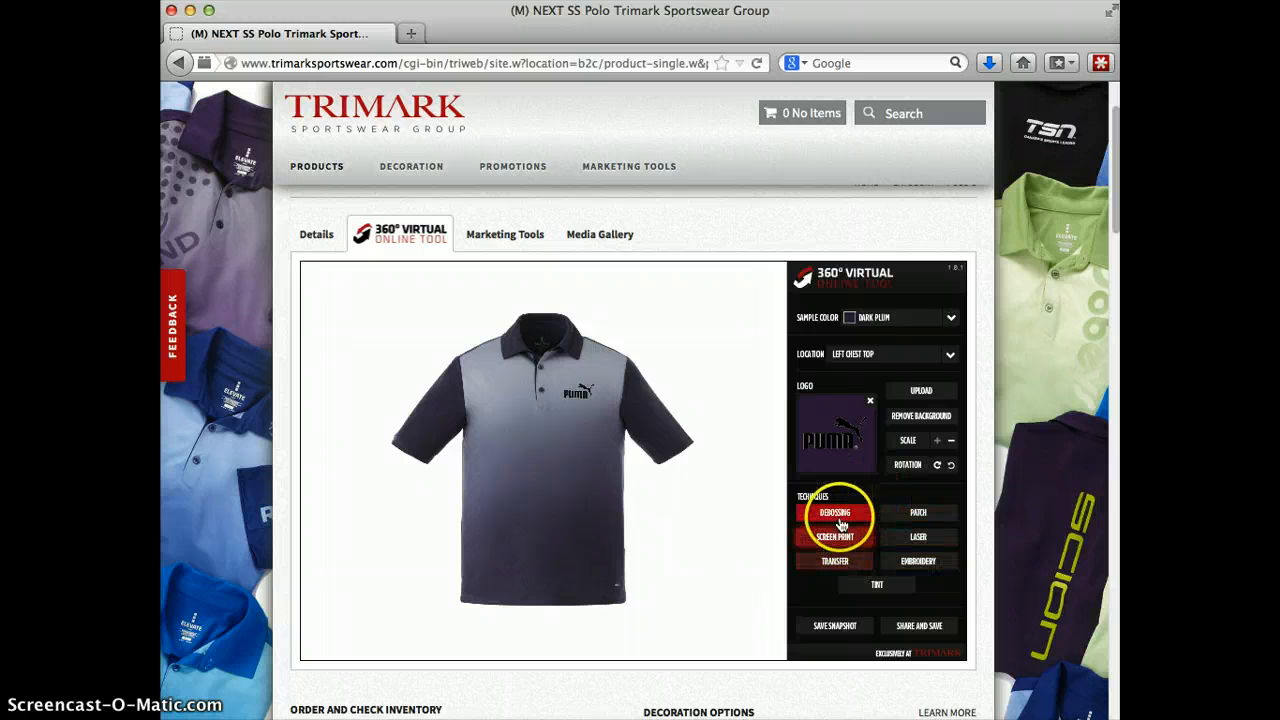
double_click(840, 520)
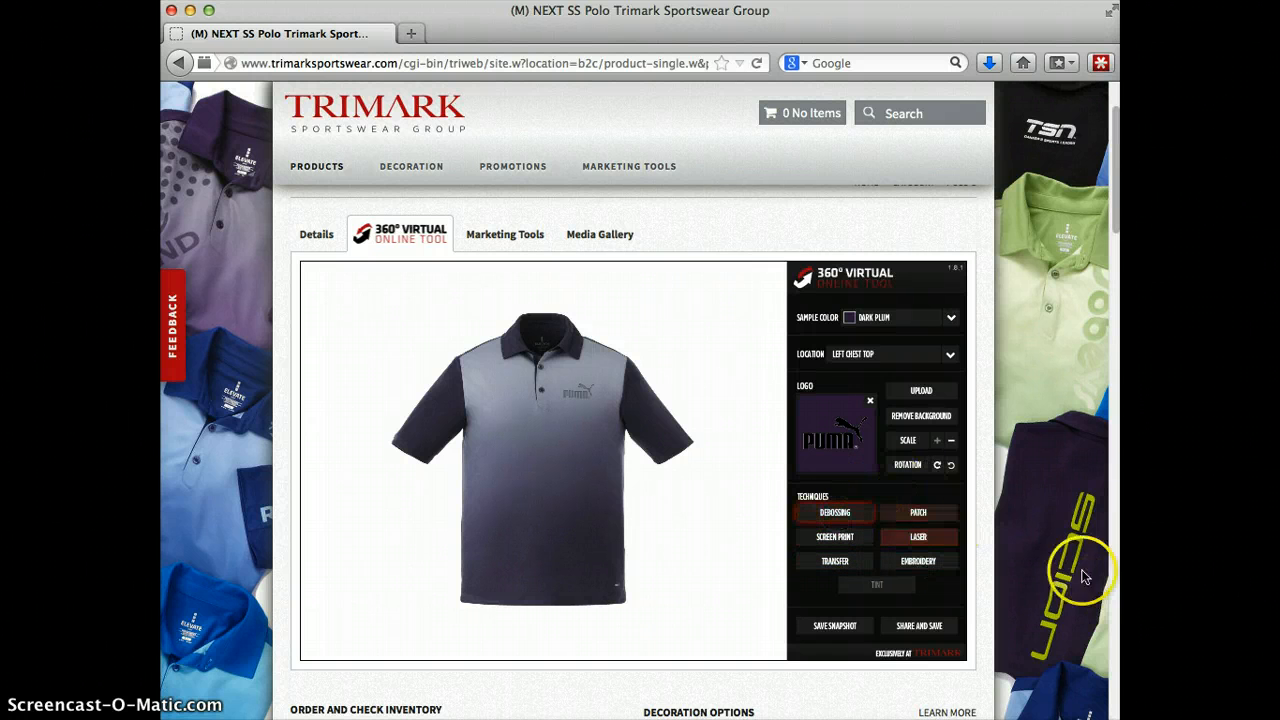
Step: Select the Right Shoulder Wide area on the polo's sleeve as the logo location
left_click_drag(542, 462, 545, 406)
left_click(533, 462)
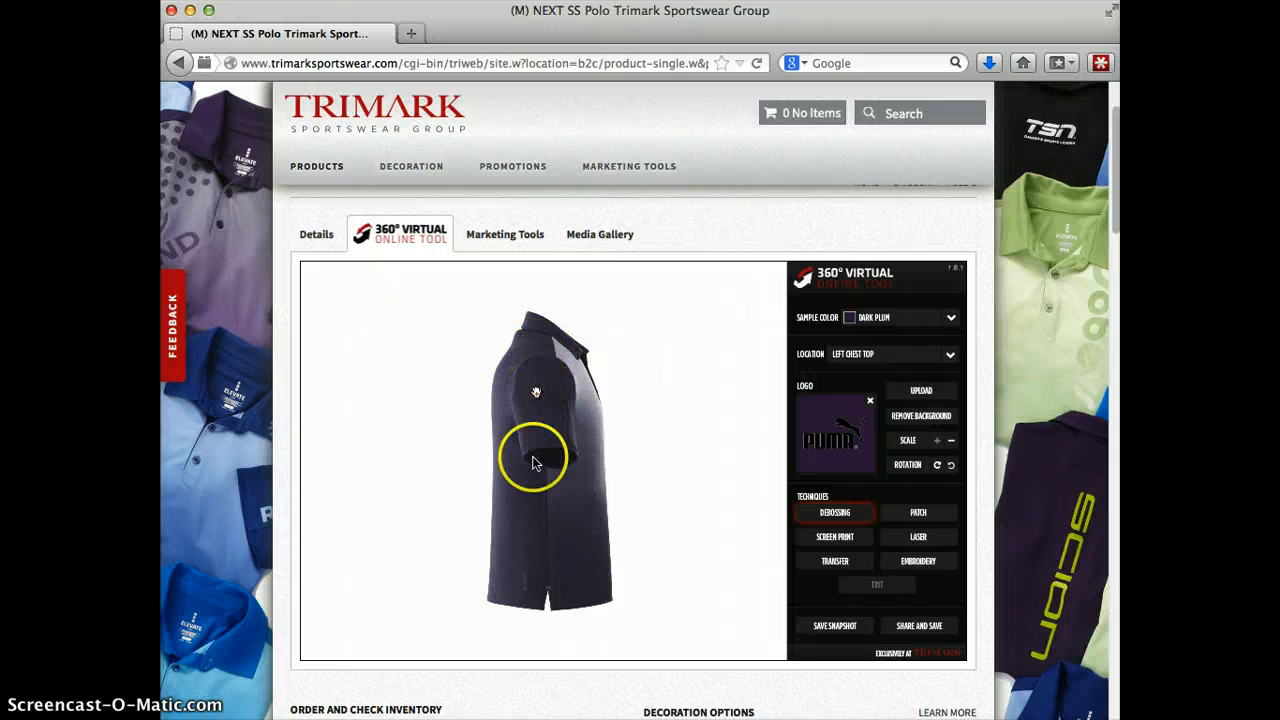
left_click_drag(543, 405, 539, 400)
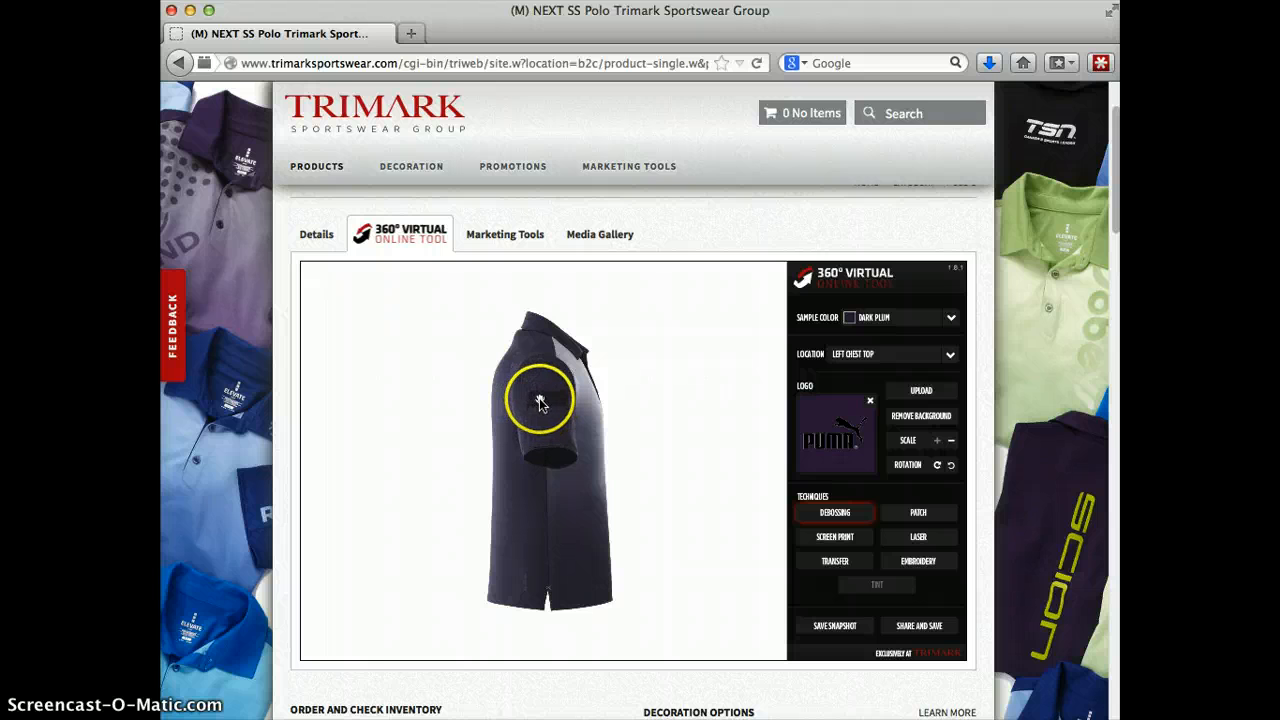
left_click(545, 401)
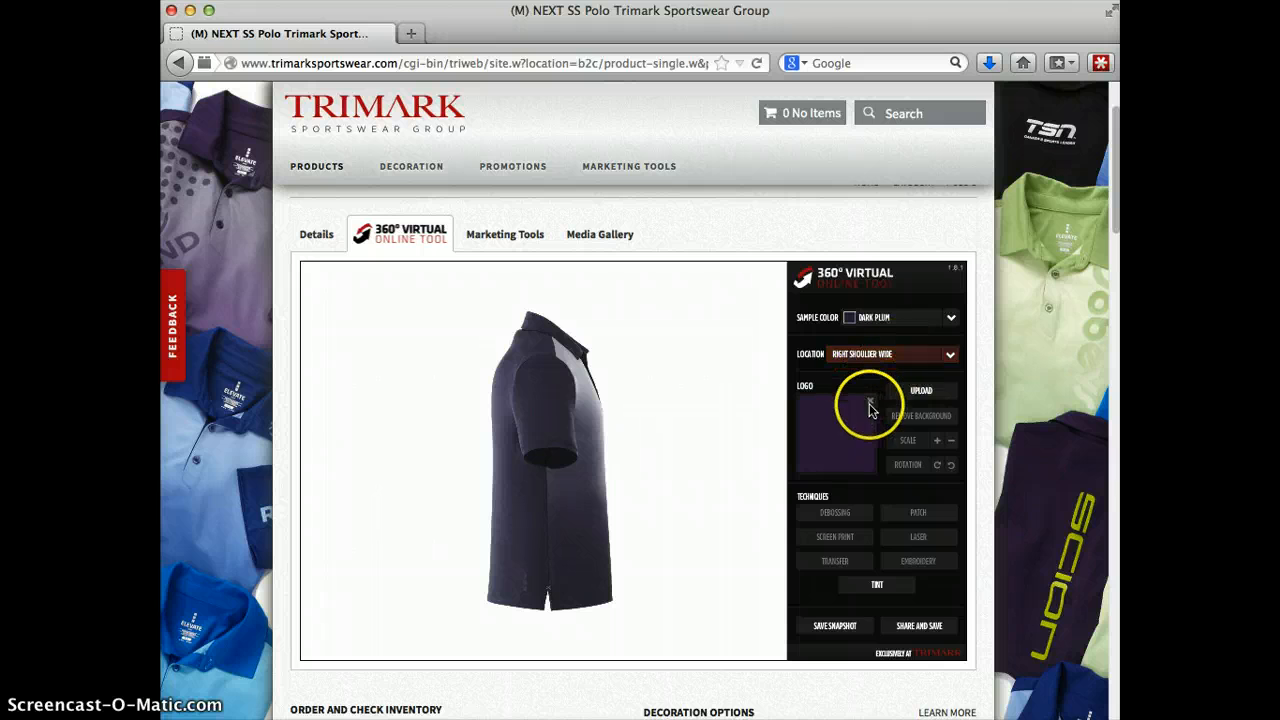
Step: Upload logo-black.png from the 360 Exercise Folder as the right shoulder logo
left_click(925, 396)
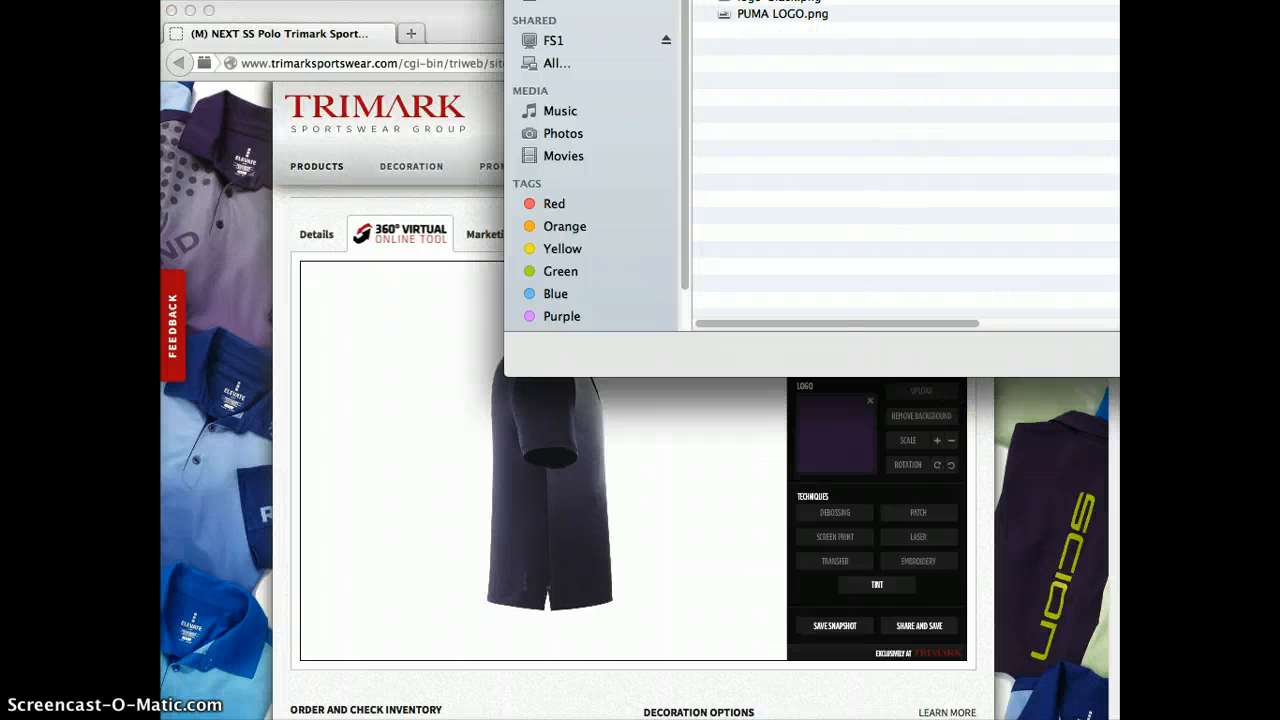
left_click_drag(1010, 0, 781, 12)
left_click(552, 274)
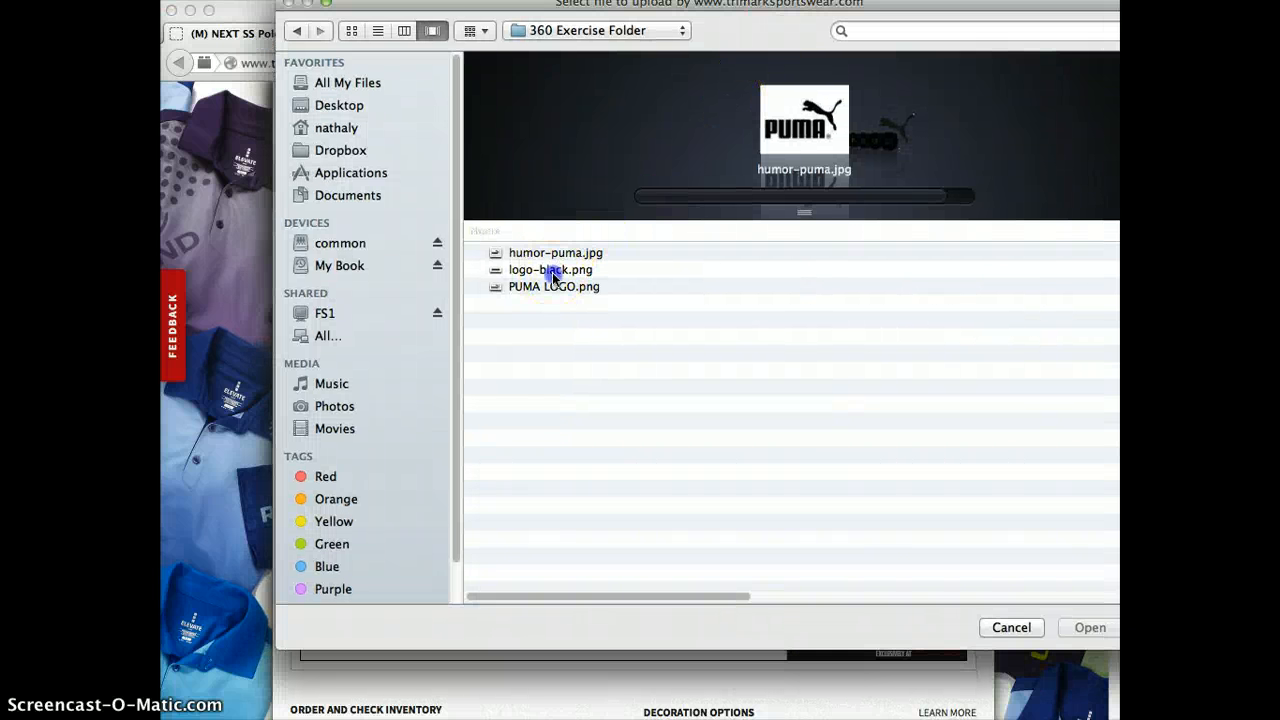
left_click(1090, 628)
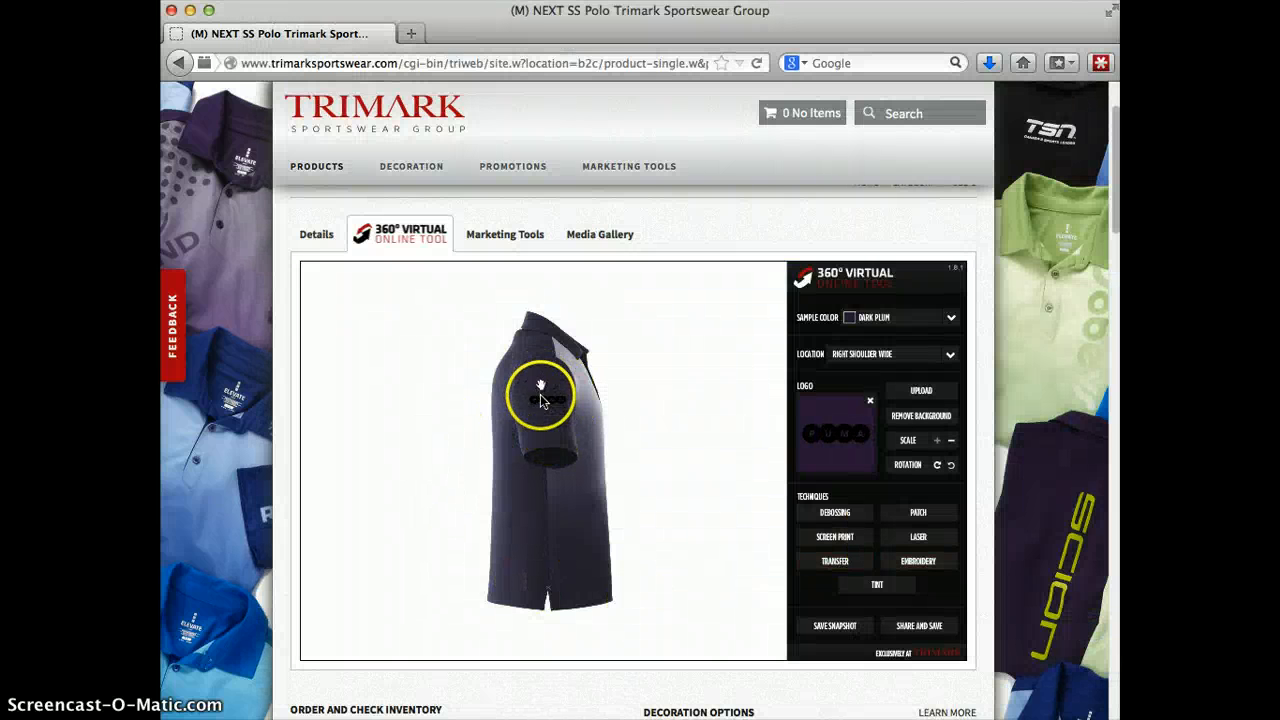
Step: Try out the Laser and Patch techniques on the right shoulder logo and settle on Laser
left_click(940, 538)
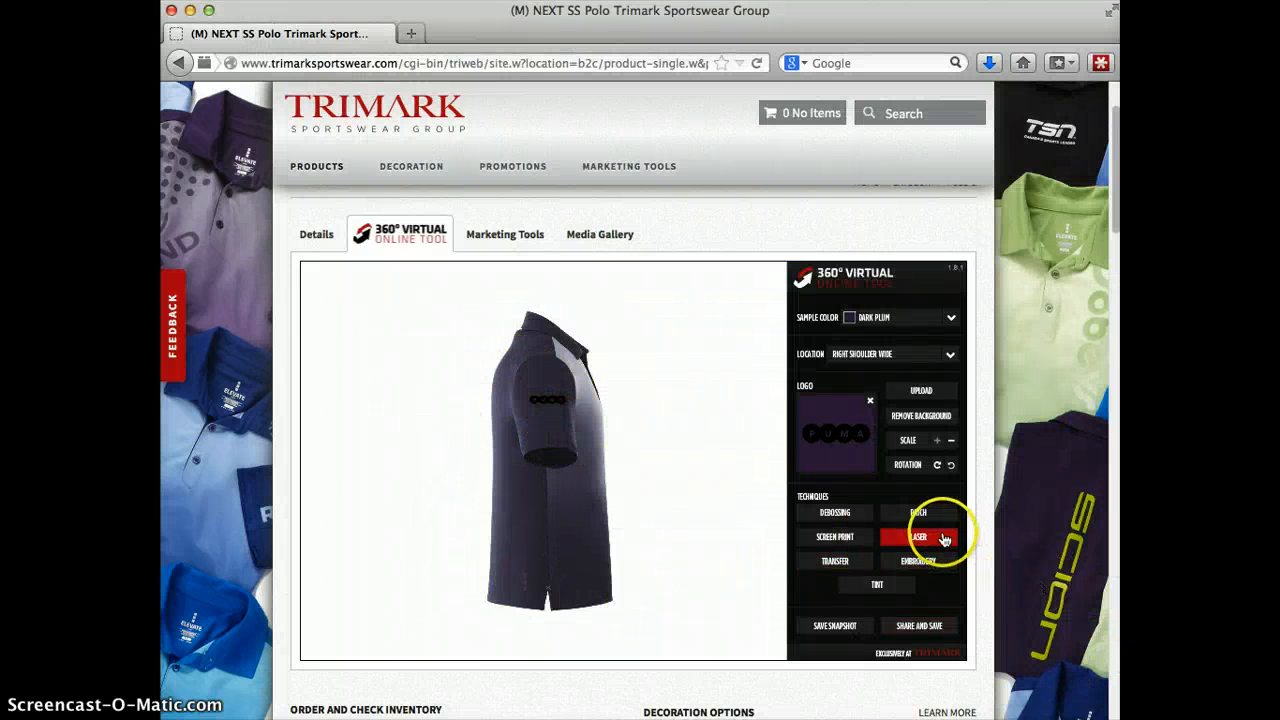
left_click(915, 514)
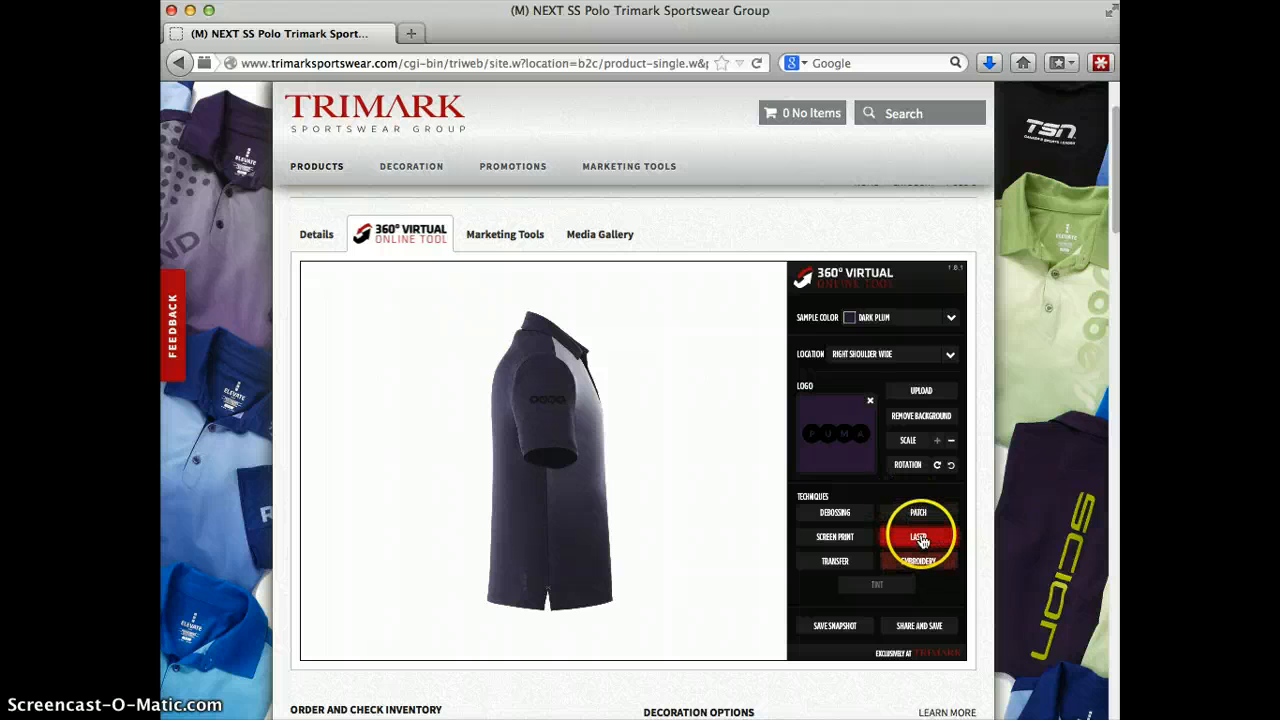
left_click(905, 537)
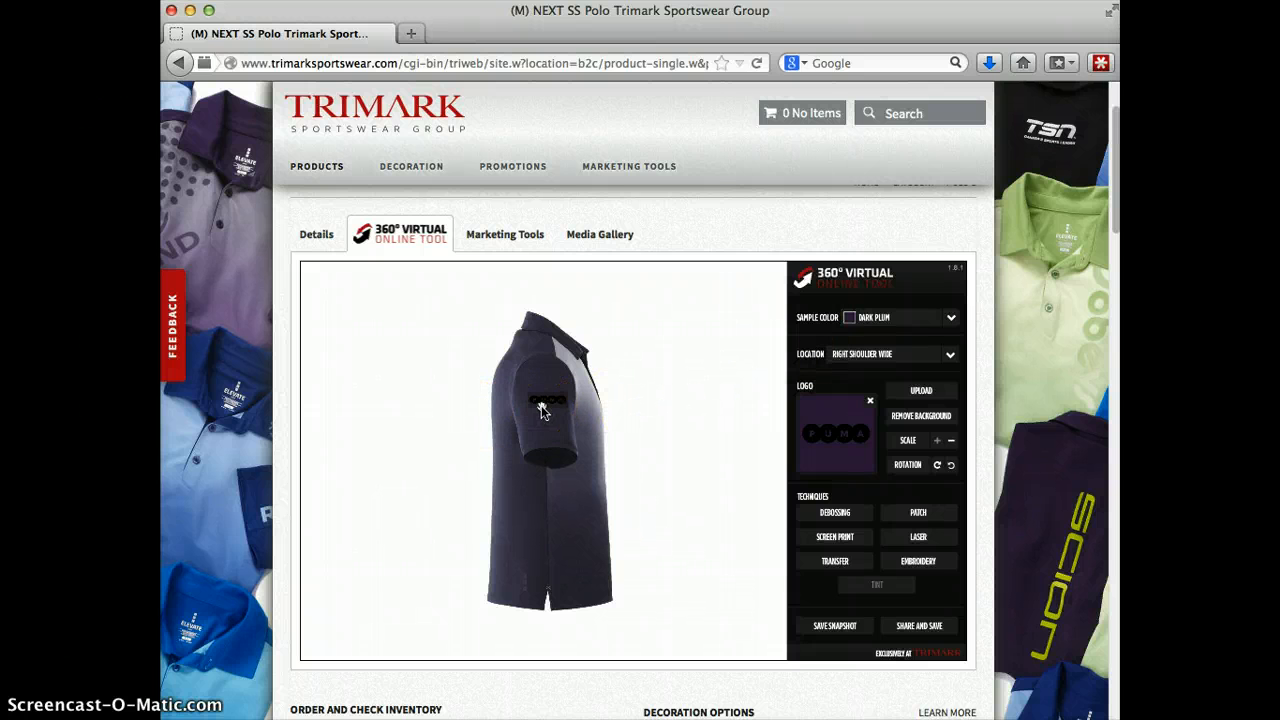
Step: Upload logo-black.png to the Back Top location on the polo and apply the Screen Print technique to it
mouse_move(541, 405)
left_mouse_down()
mouse_move(524, 397)
mouse_move(537, 421)
left_mouse_up()
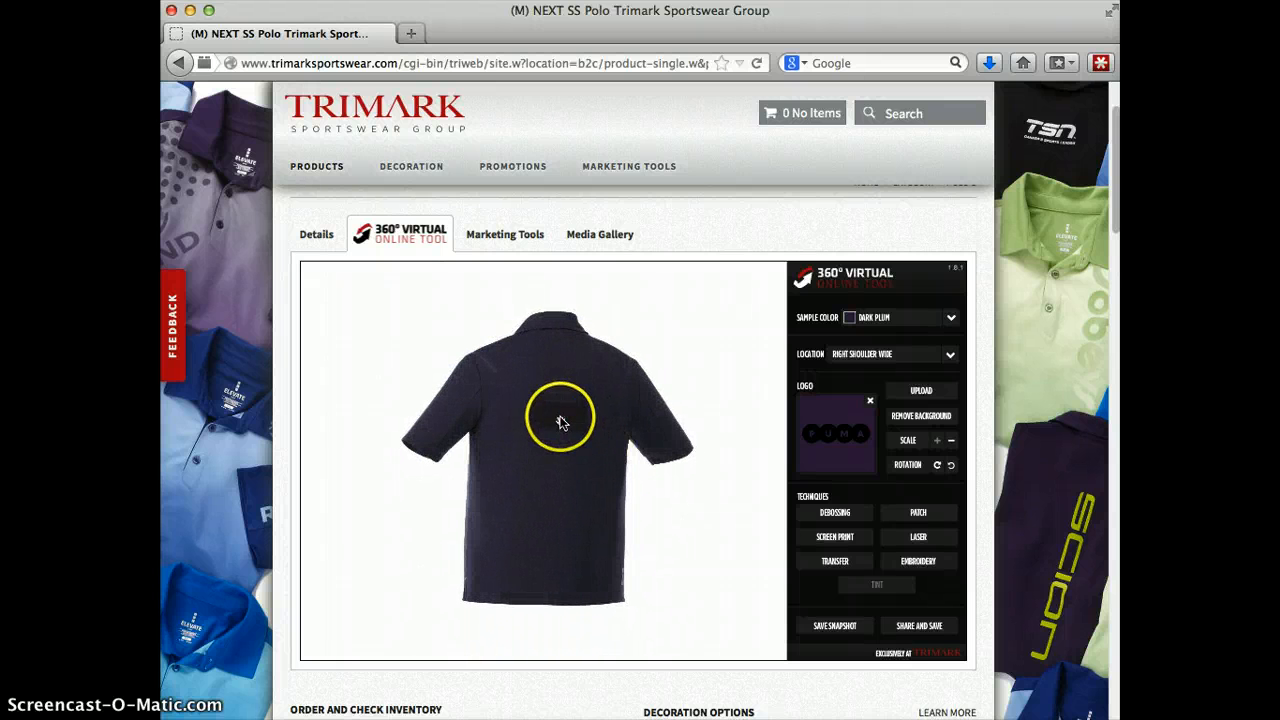
mouse_move(557, 357)
left_mouse_down()
mouse_move(557, 523)
mouse_move(551, 334)
mouse_move(563, 357)
left_mouse_up()
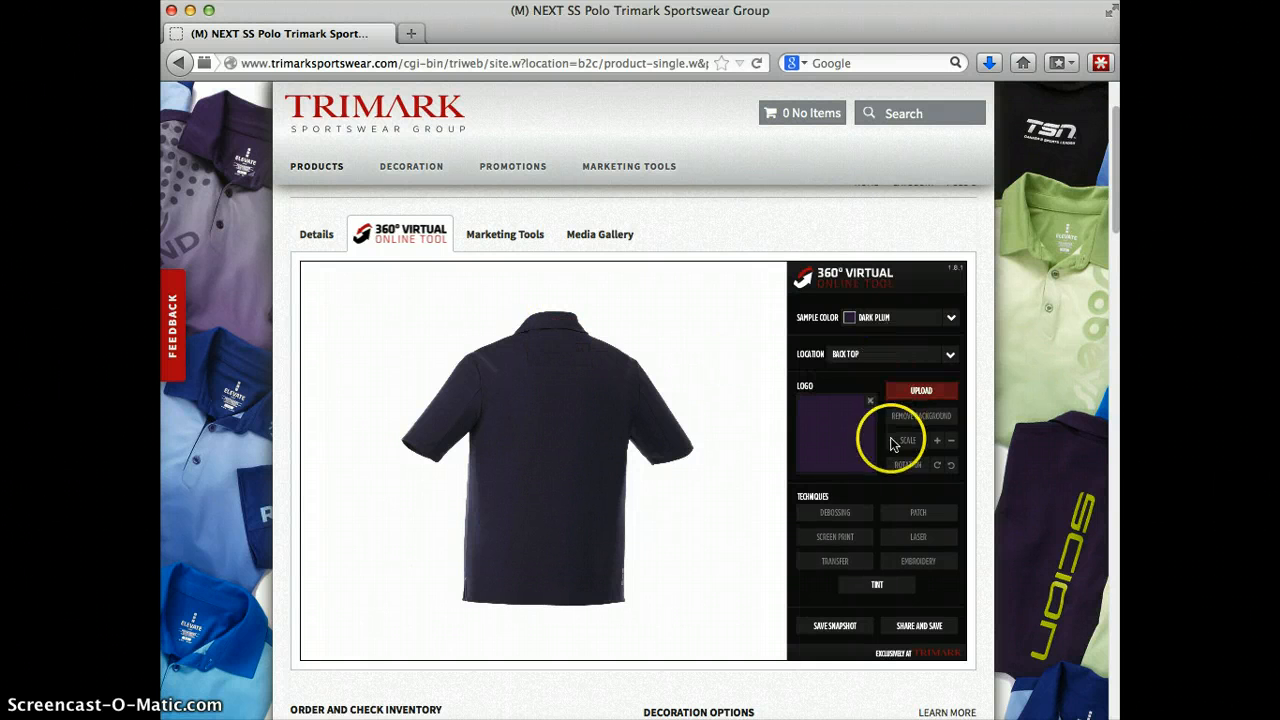
left_click(936, 395)
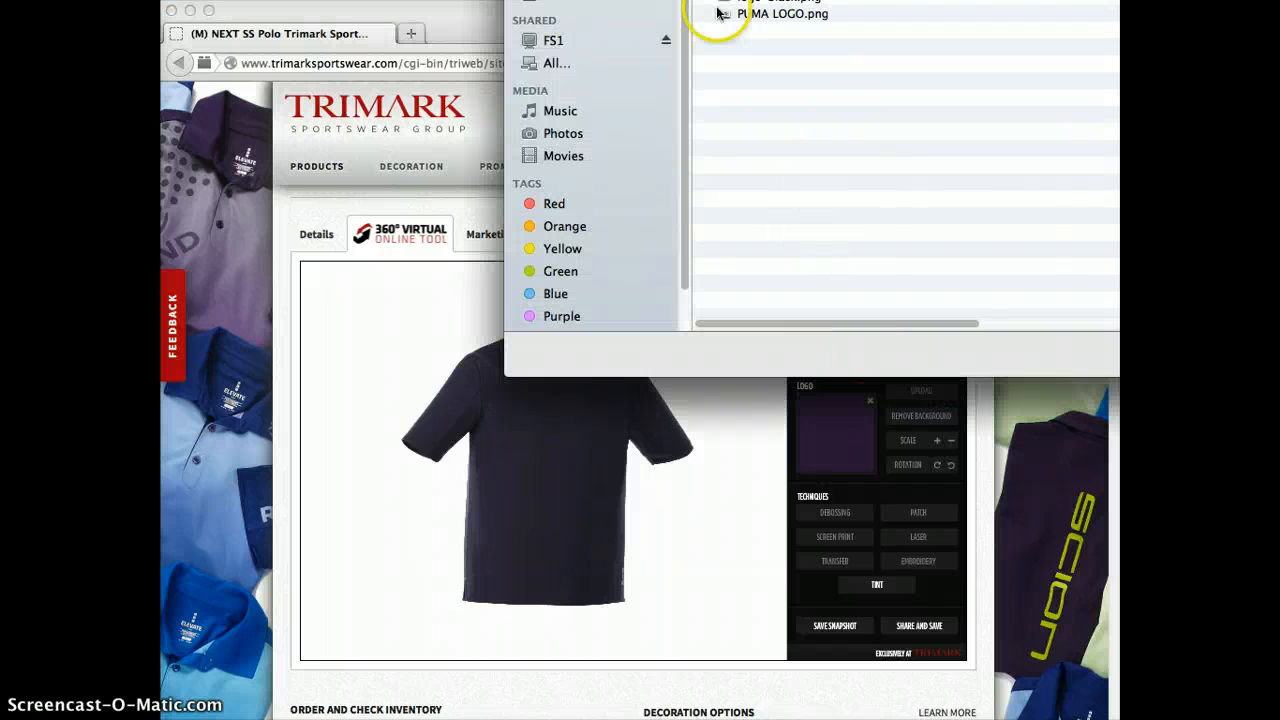
left_click(1005, 2)
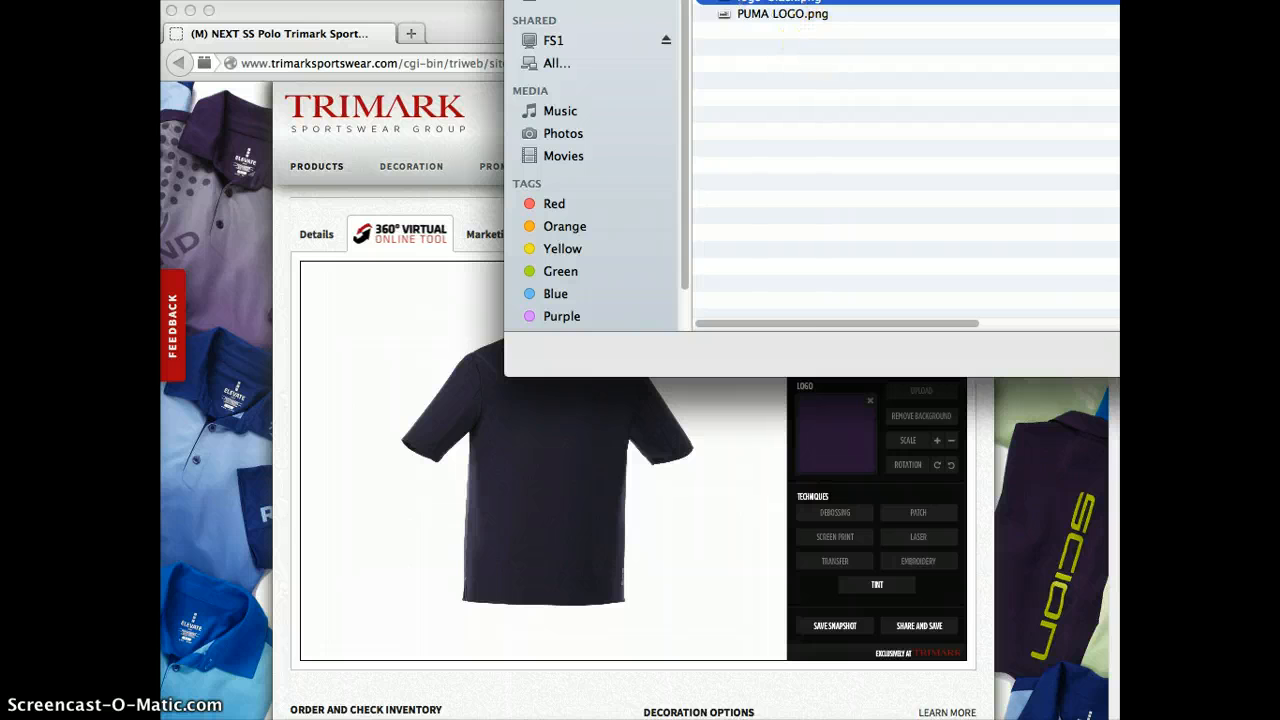
double_click(782, 13)
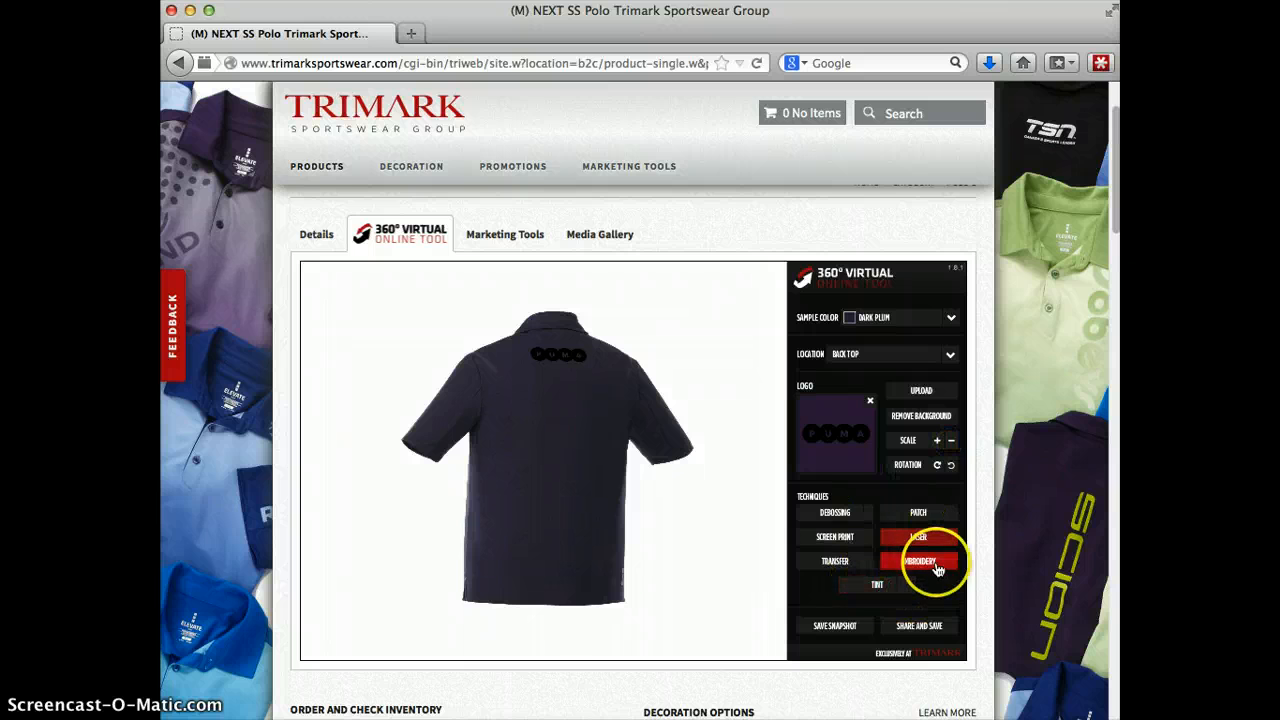
left_click(821, 540)
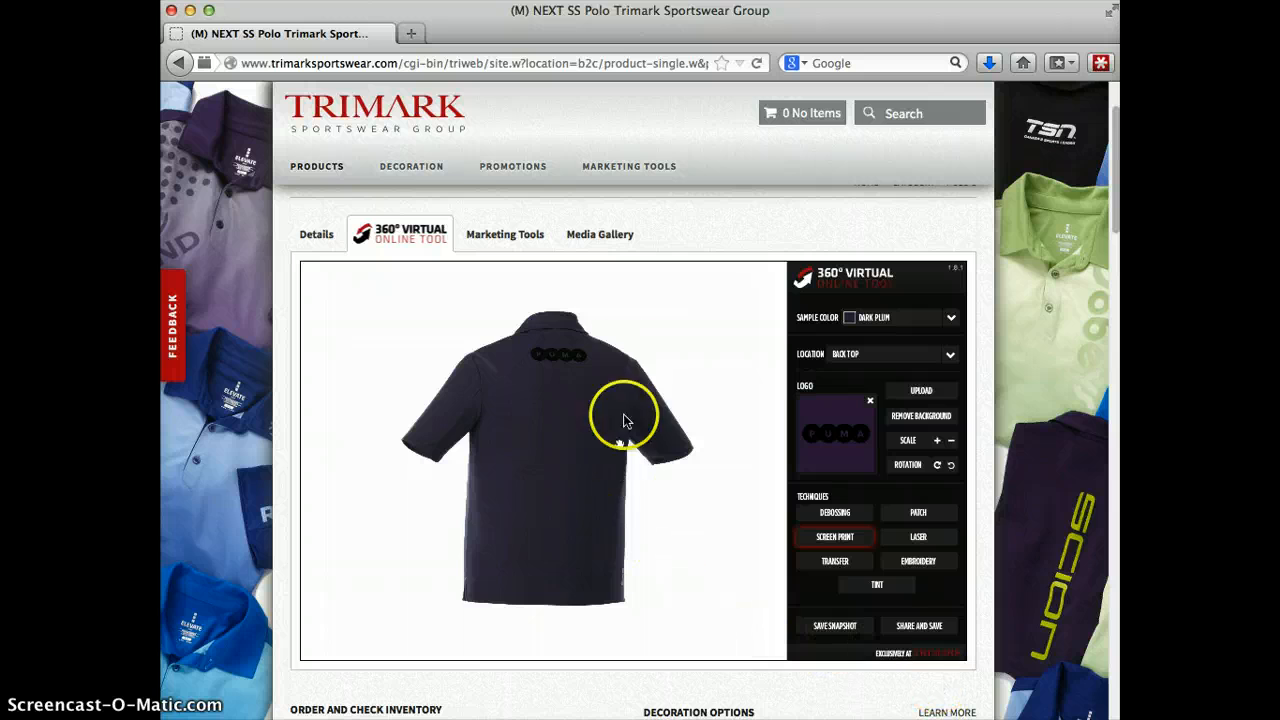
Step: Change the Left Chest Top Puma logo's technique to Embroidery and save a snapshot of the polo's front view
left_click_drag(586, 420, 556, 423)
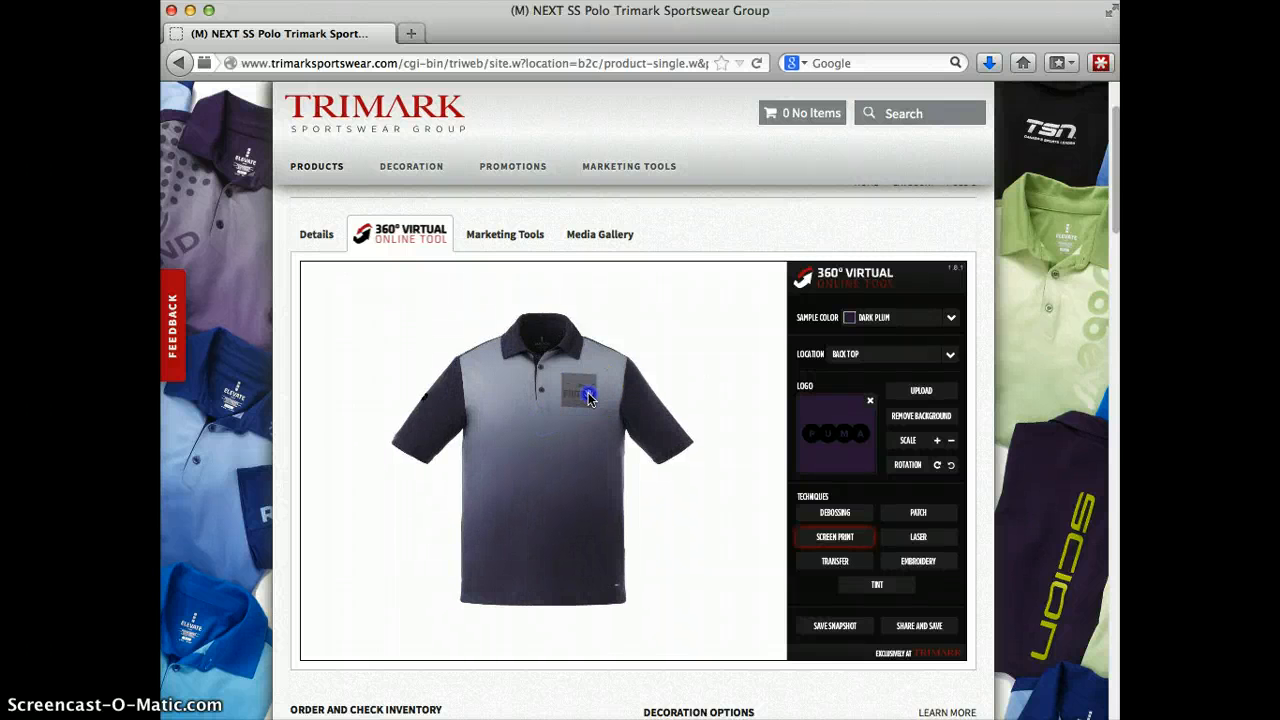
left_click(588, 395)
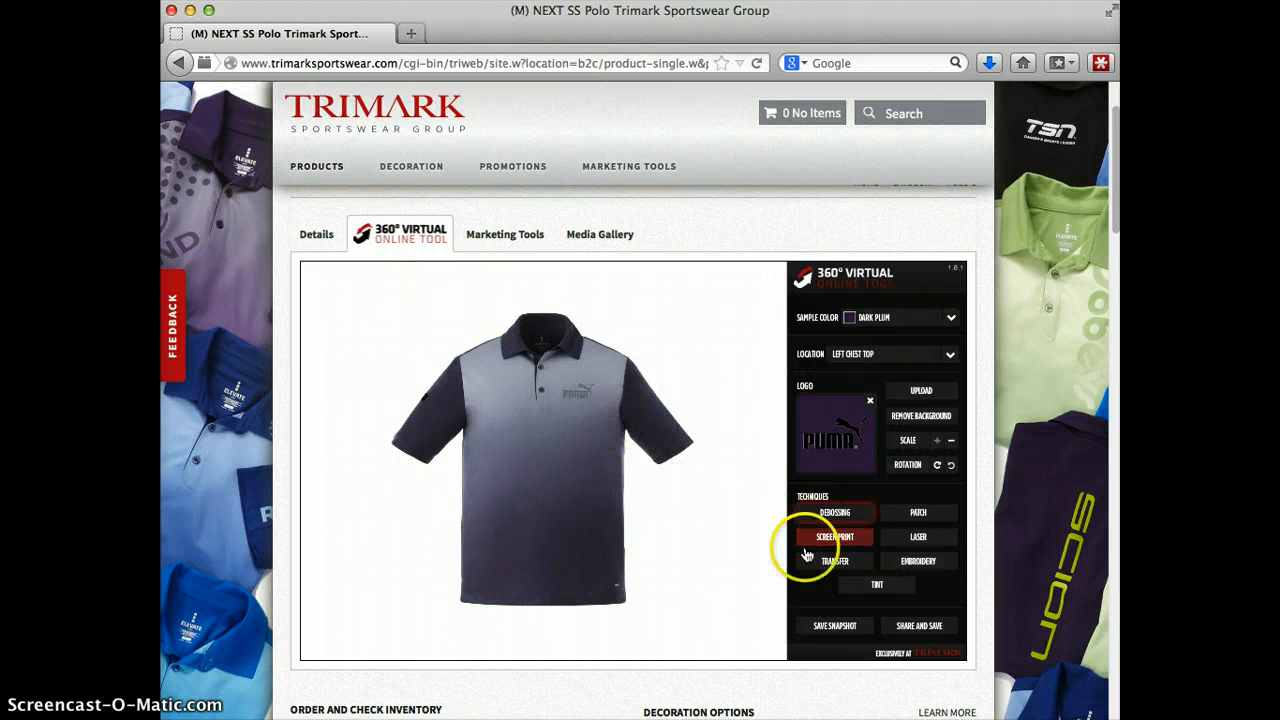
left_click(914, 564)
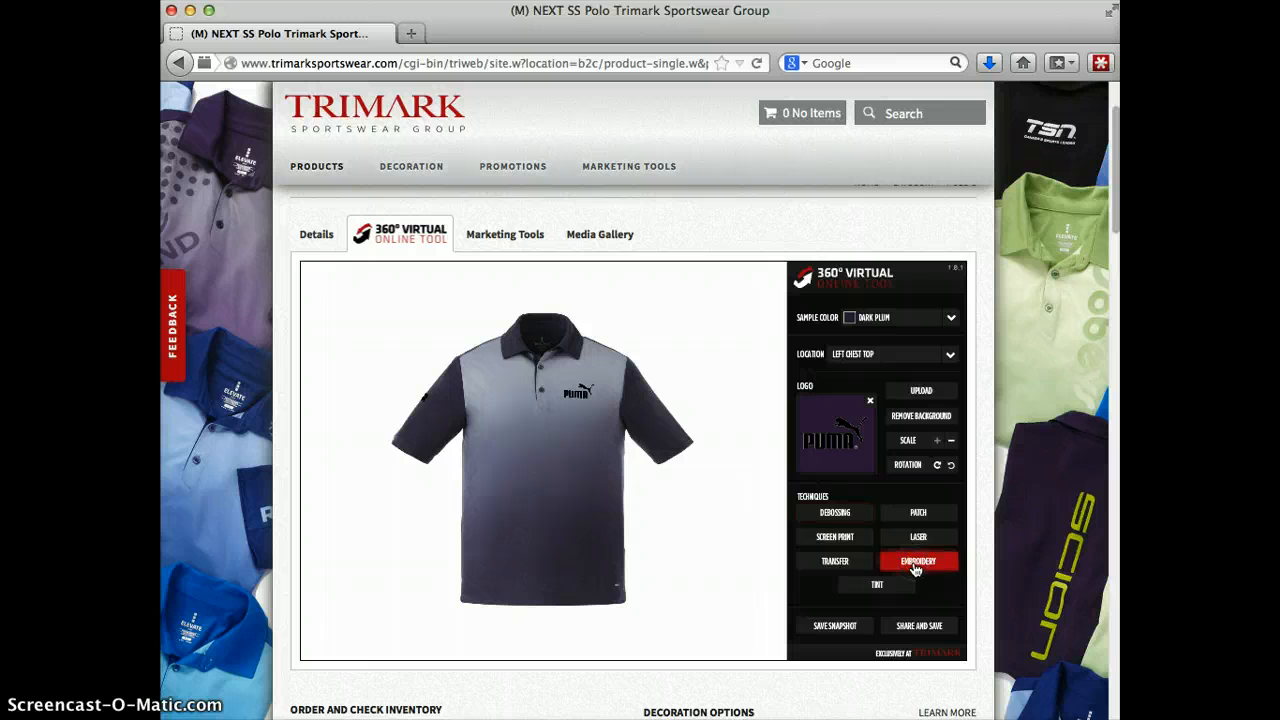
left_click(916, 569)
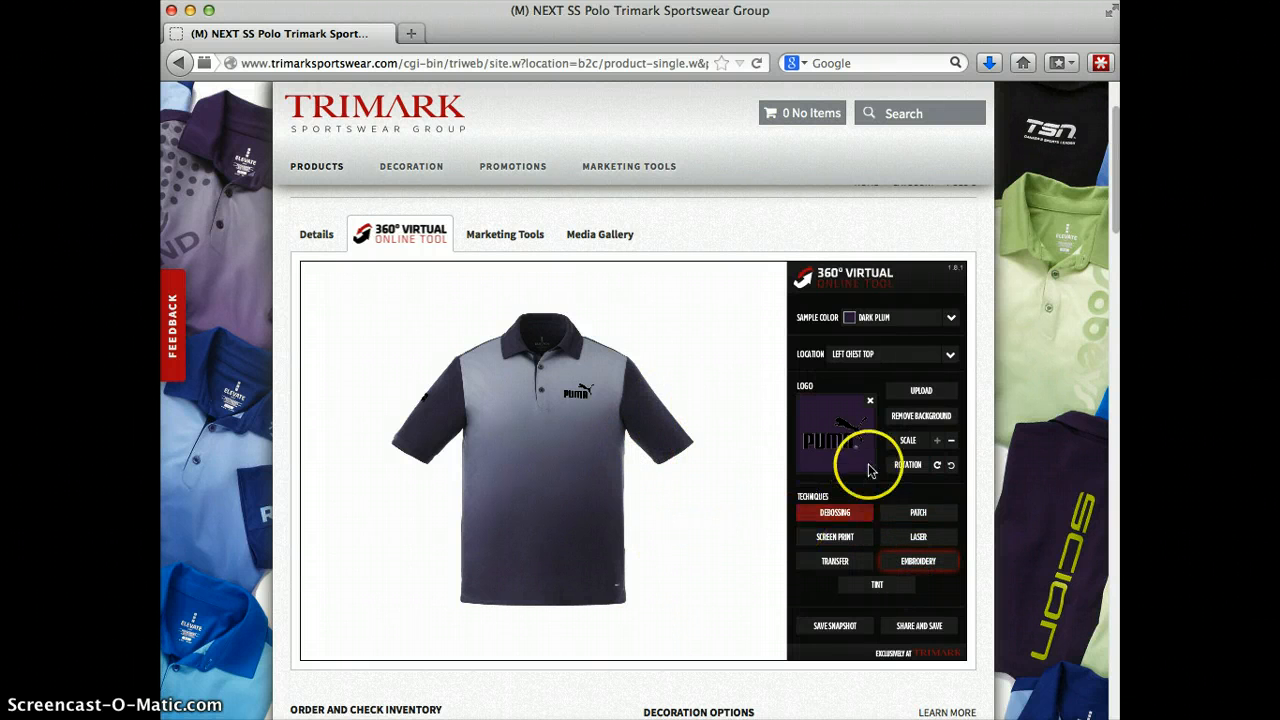
left_click(846, 618)
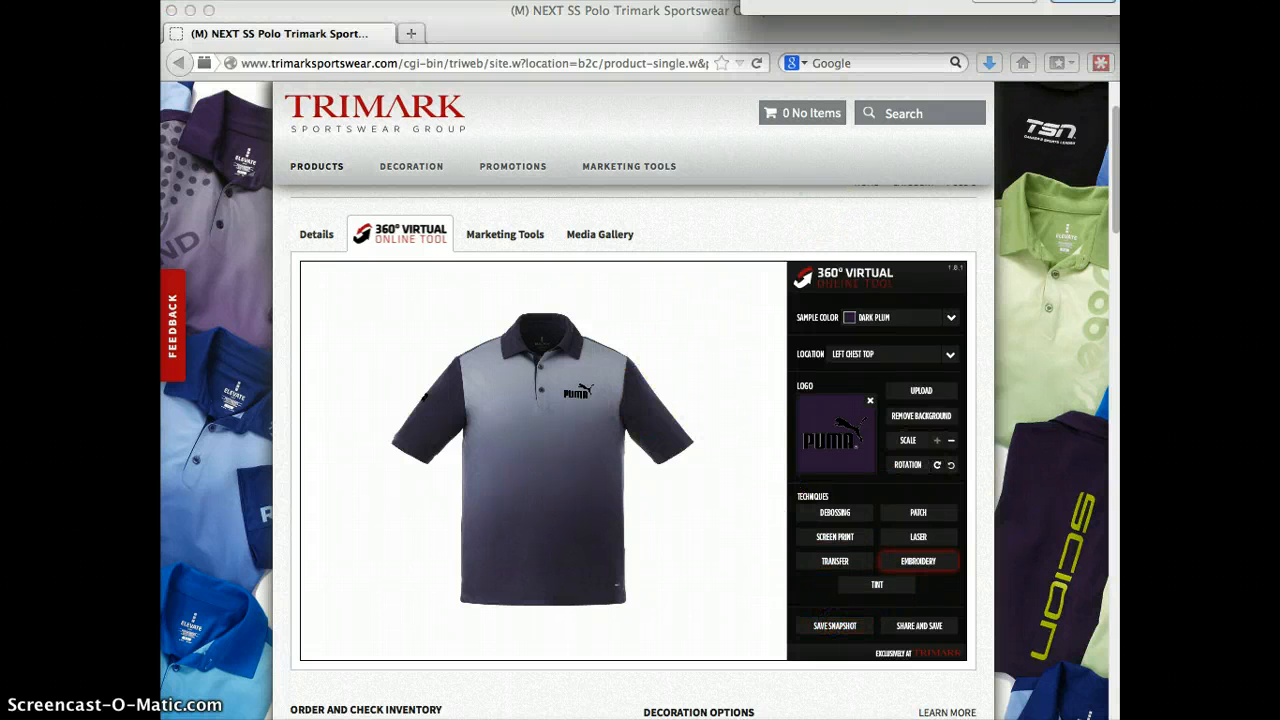
left_click(1082, 1)
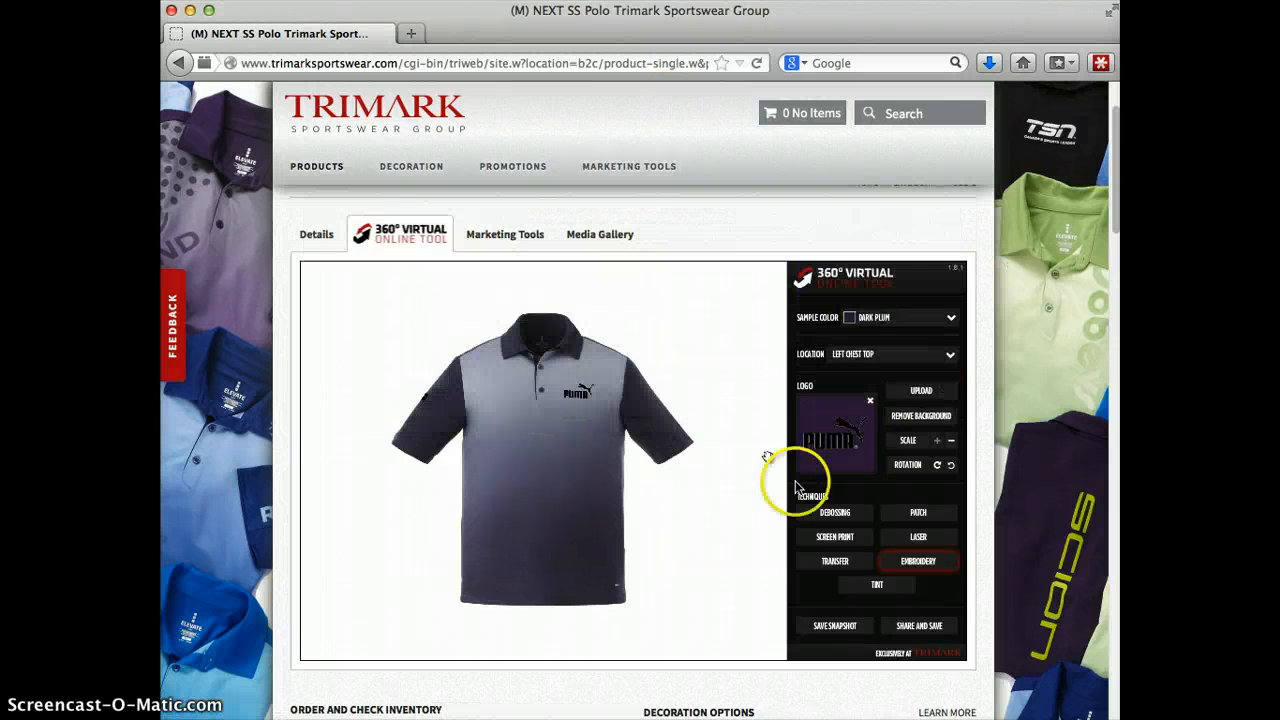
Step: Generate a permanent share link for the decorated polo sample and copy it
left_click(928, 626)
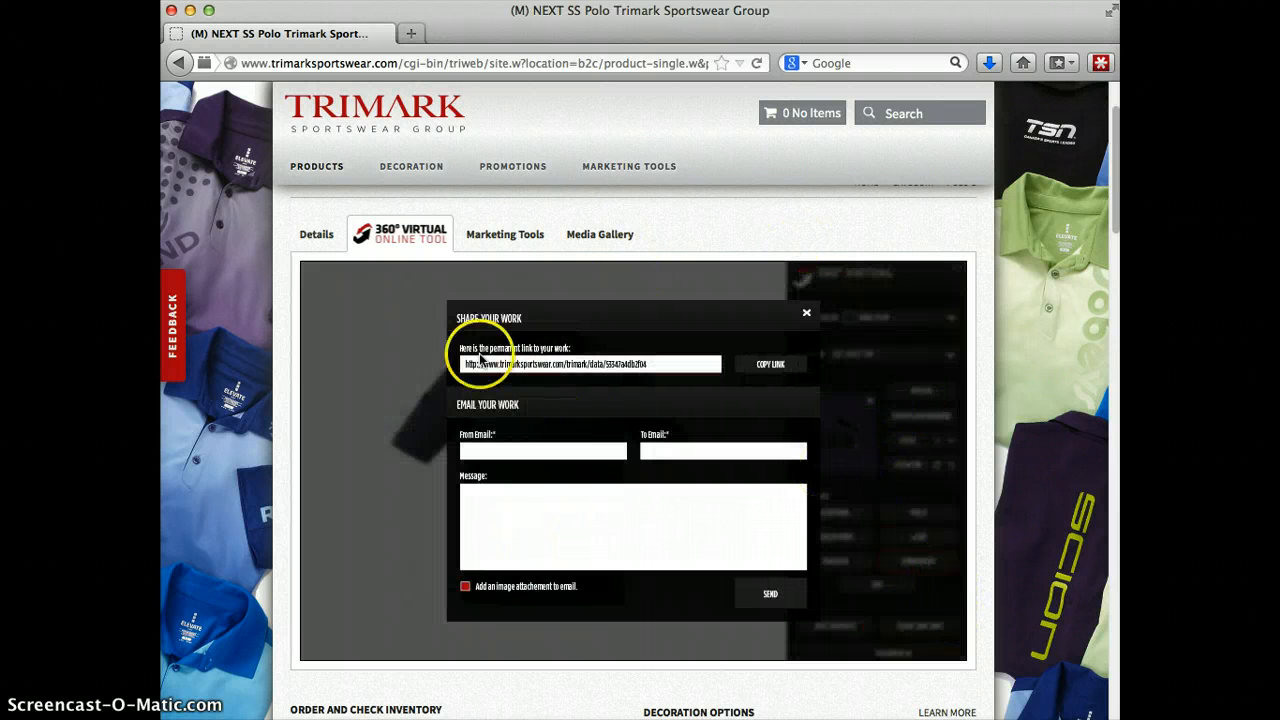
left_click_drag(481, 358, 658, 376)
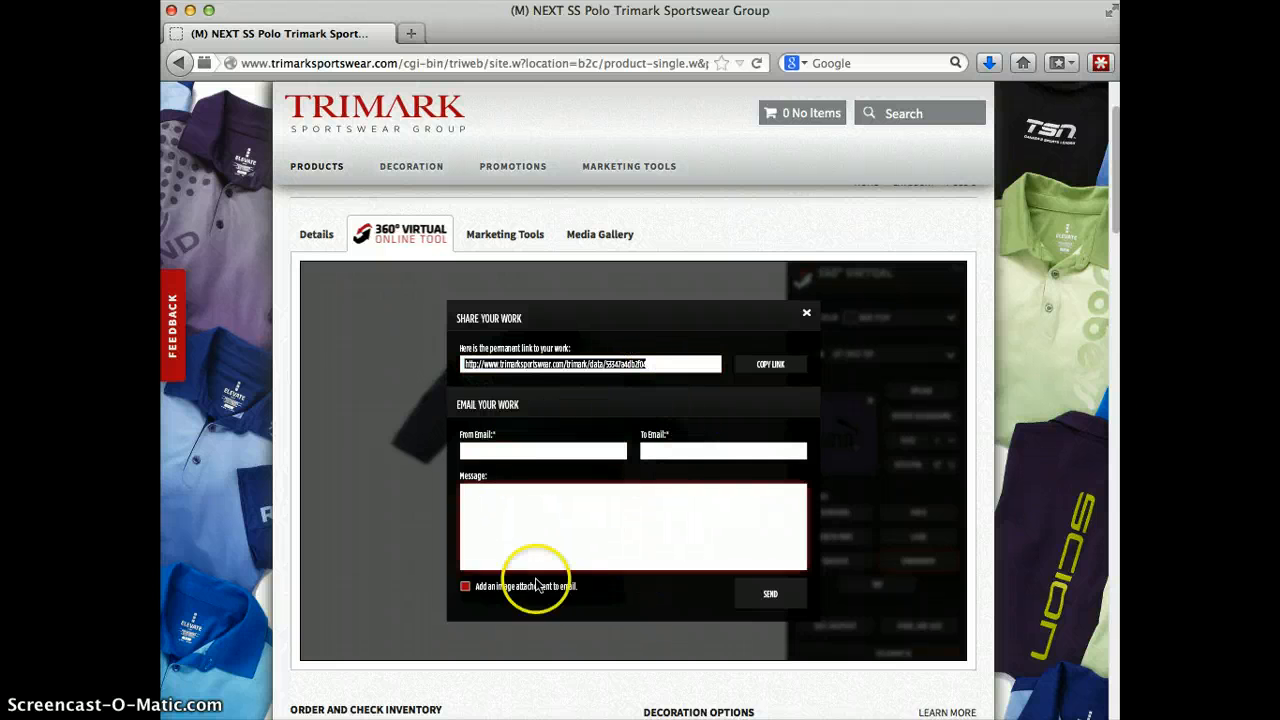
left_click(465, 588)
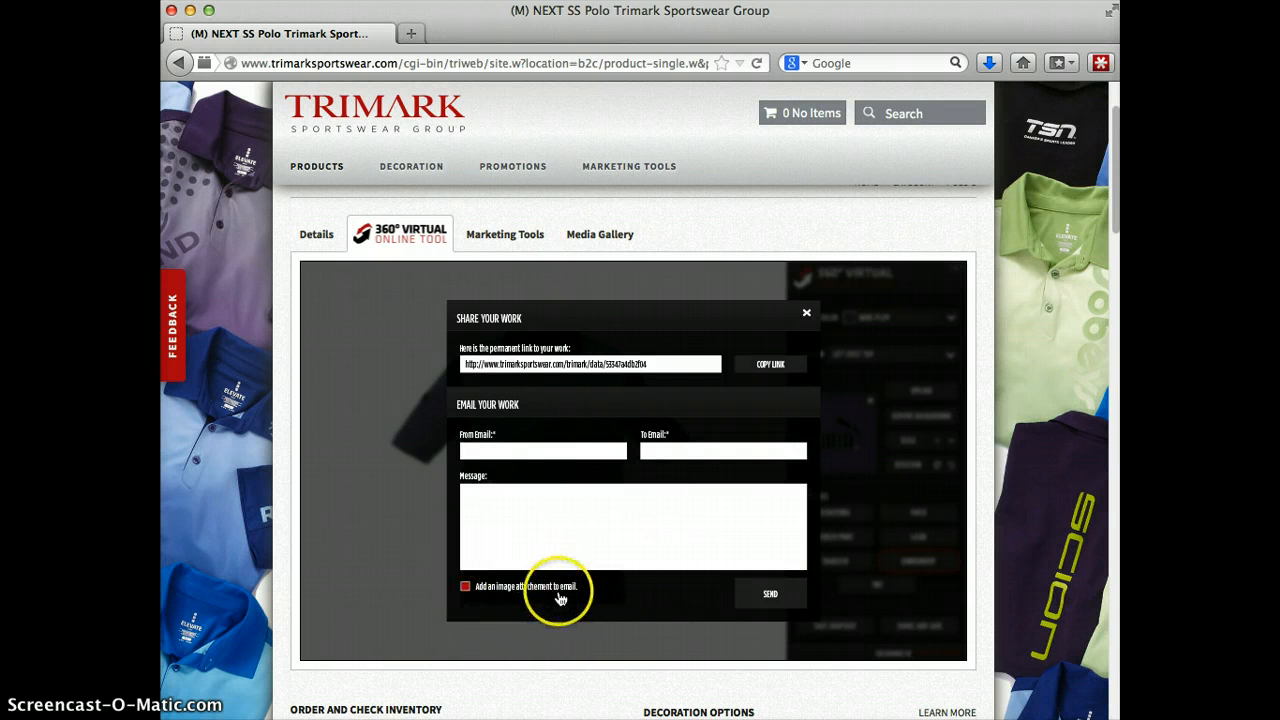
left_click(640, 365)
key("super+c")
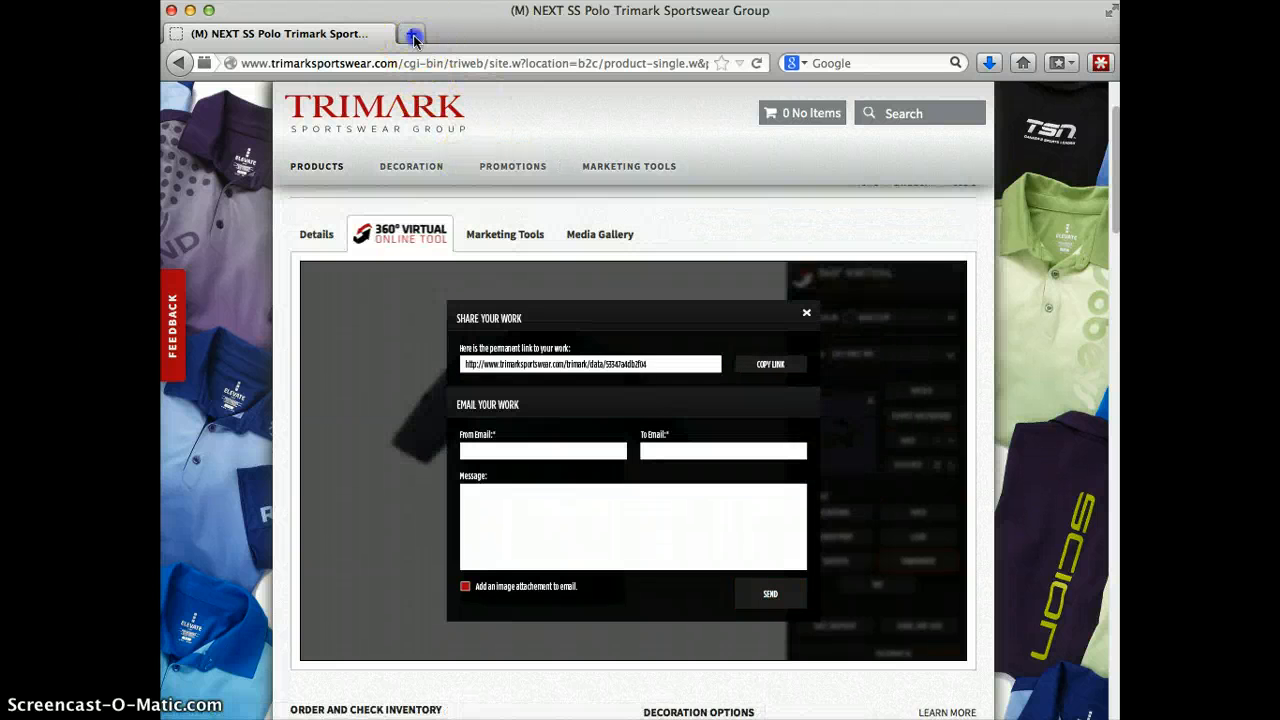
Step: Open the copied share link in a new browser tab and turn the polo to inspect the shared sample
left_click(410, 33)
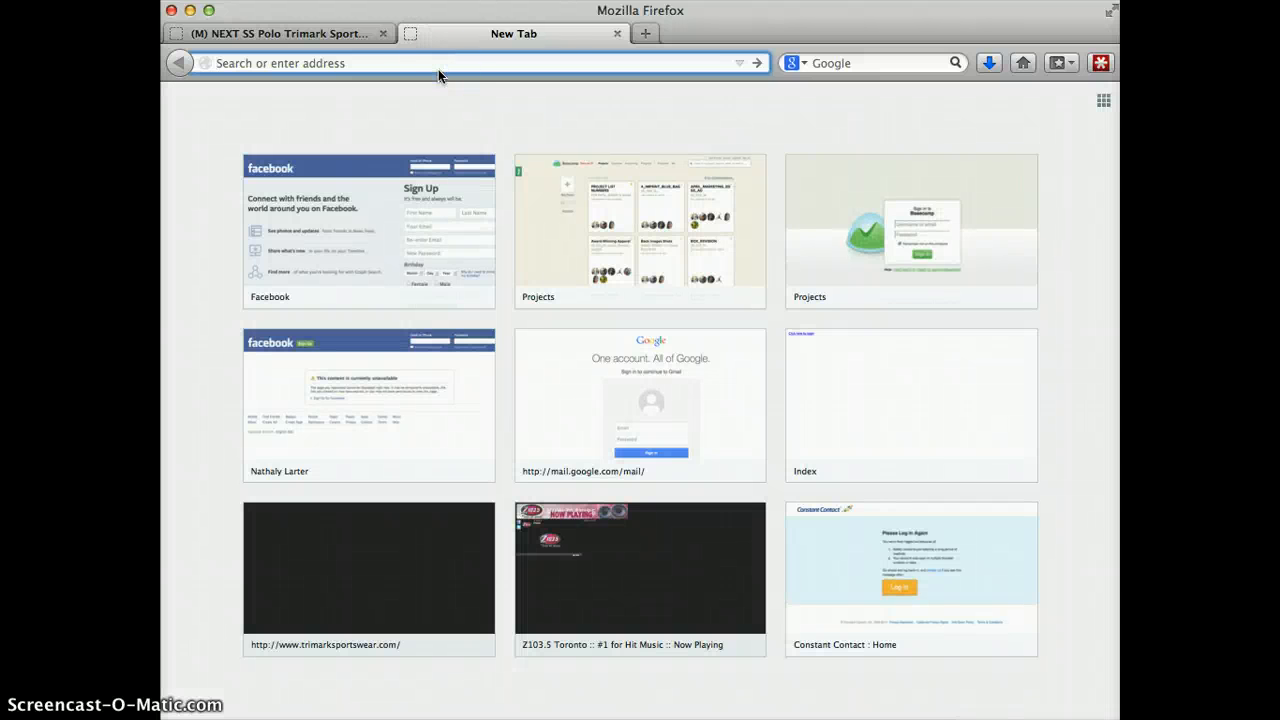
key("super+v")
key("Return")
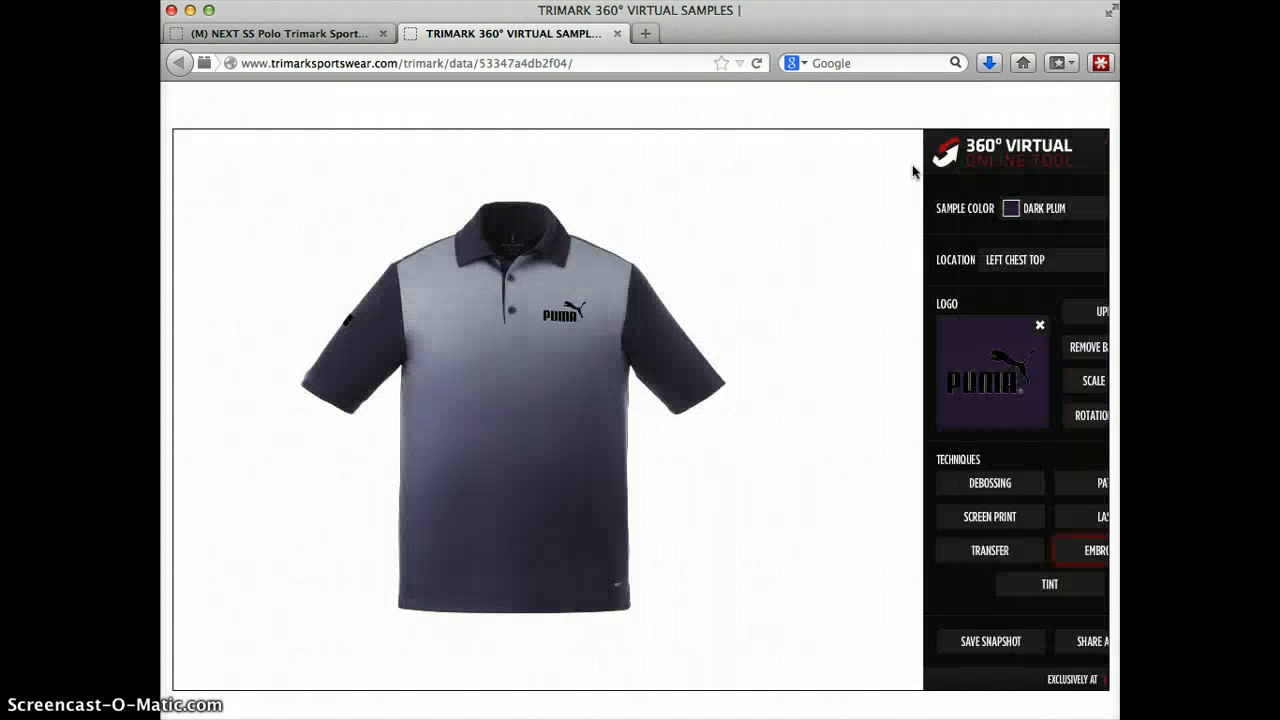
mouse_move(514, 415)
left_mouse_down()
mouse_move(466, 414)
mouse_move(569, 405)
mouse_move(521, 416)
left_mouse_up()
left_click(579, 336)
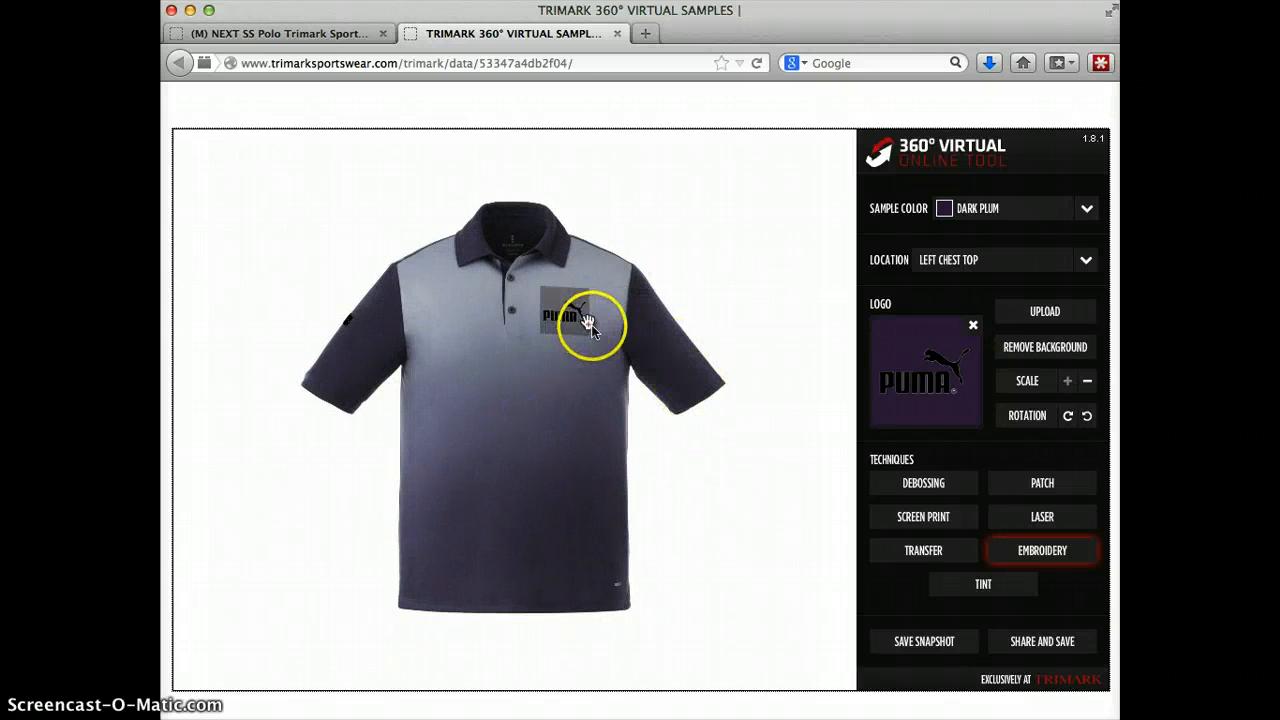
left_click_drag(590, 323, 611, 400)
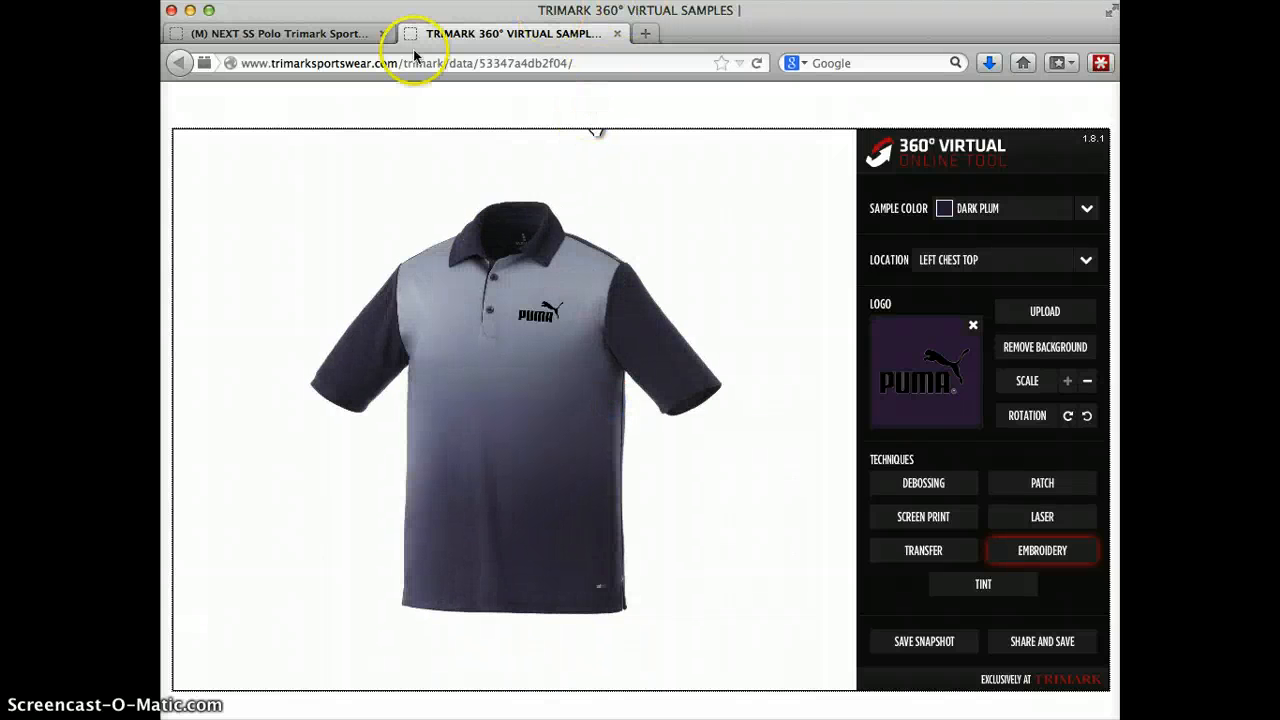
Step: View the saved snapshot Trimark_Style_16219.jpg from the 360 Exercise Folder in a new browser tab, and close it
left_click(650, 35)
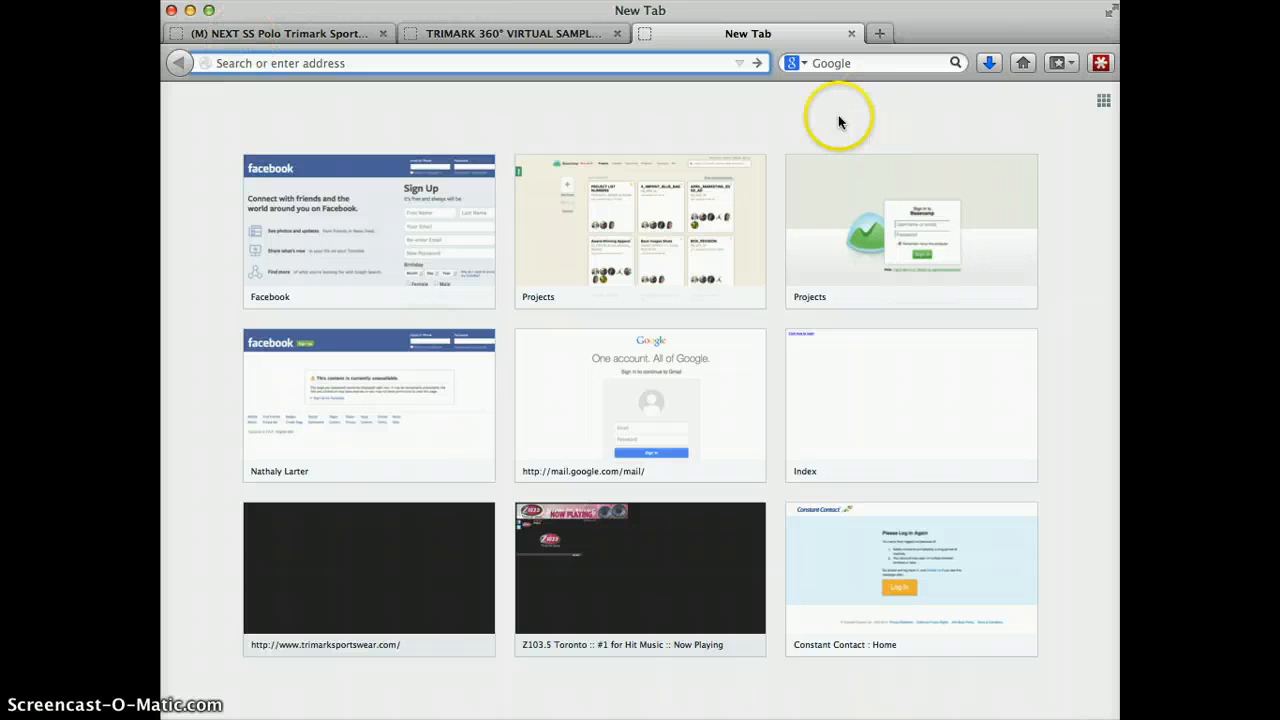
key("super+s")
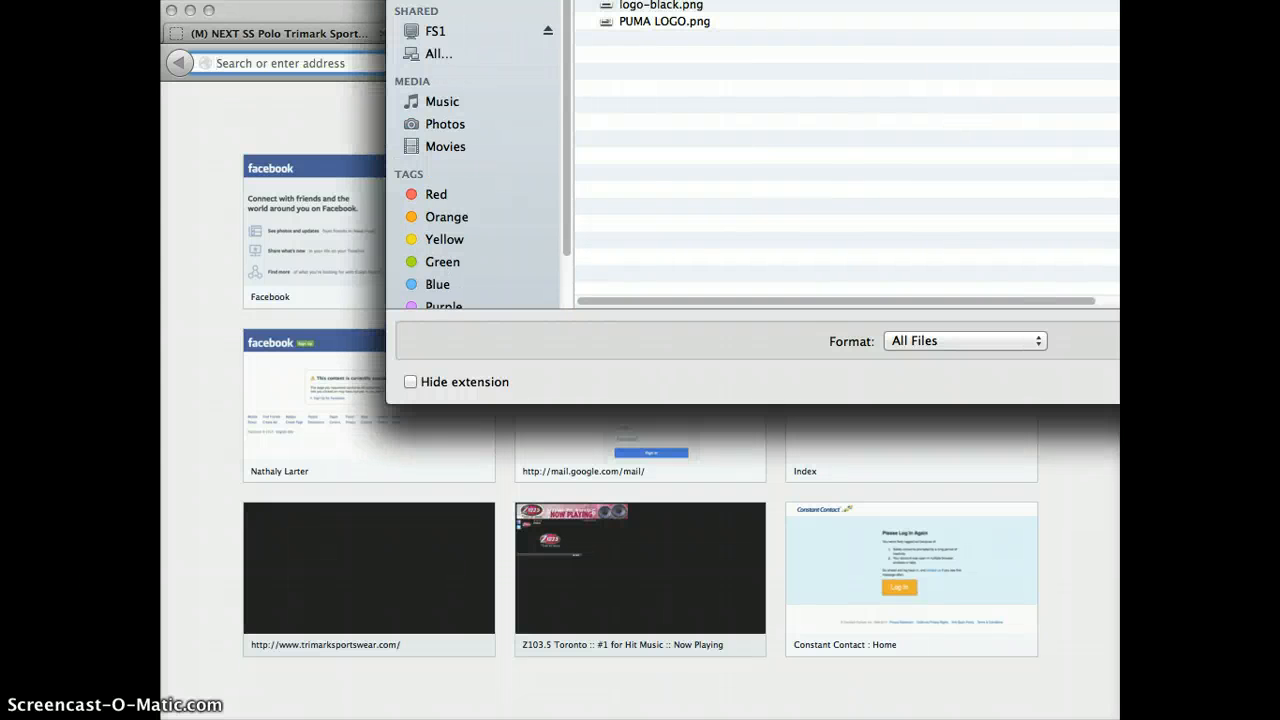
key("Return")
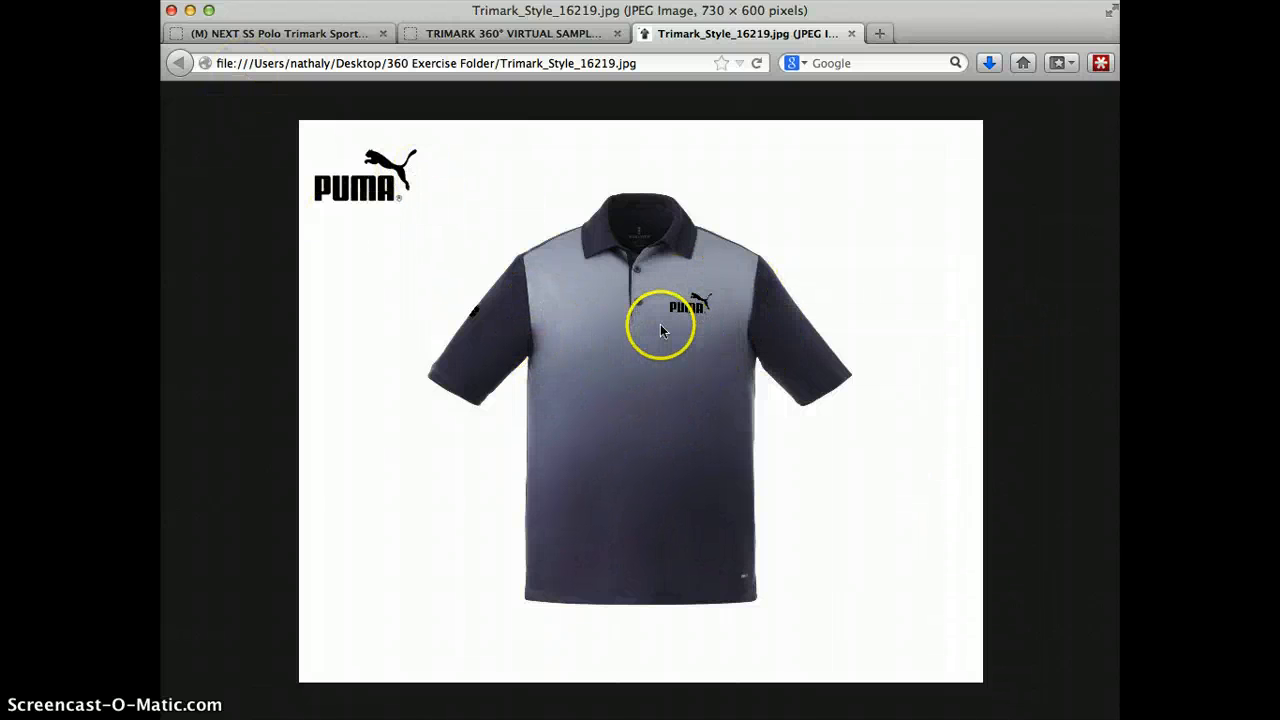
left_click(851, 34)
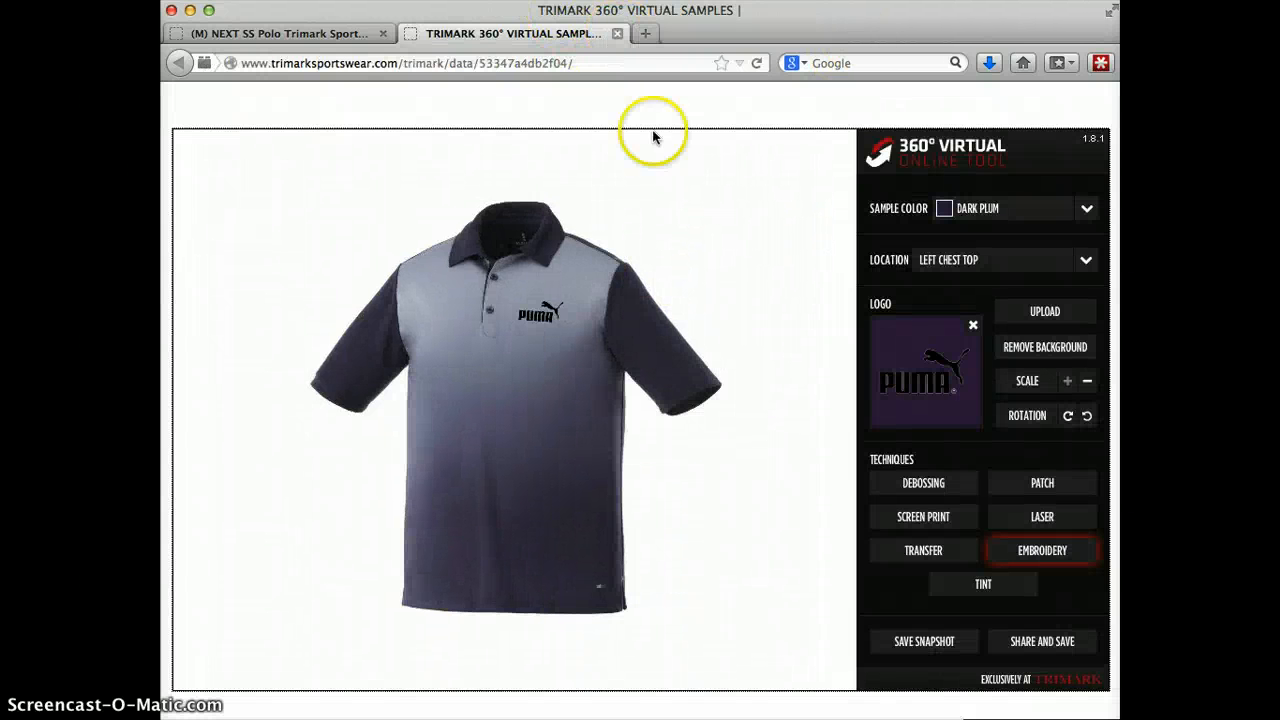
Step: Turn the polo to a rear angle showing the Back Top and right shoulder logos, and save it as snapshot Trimark_Style_16219.jpg
left_click_drag(604, 529, 574, 566)
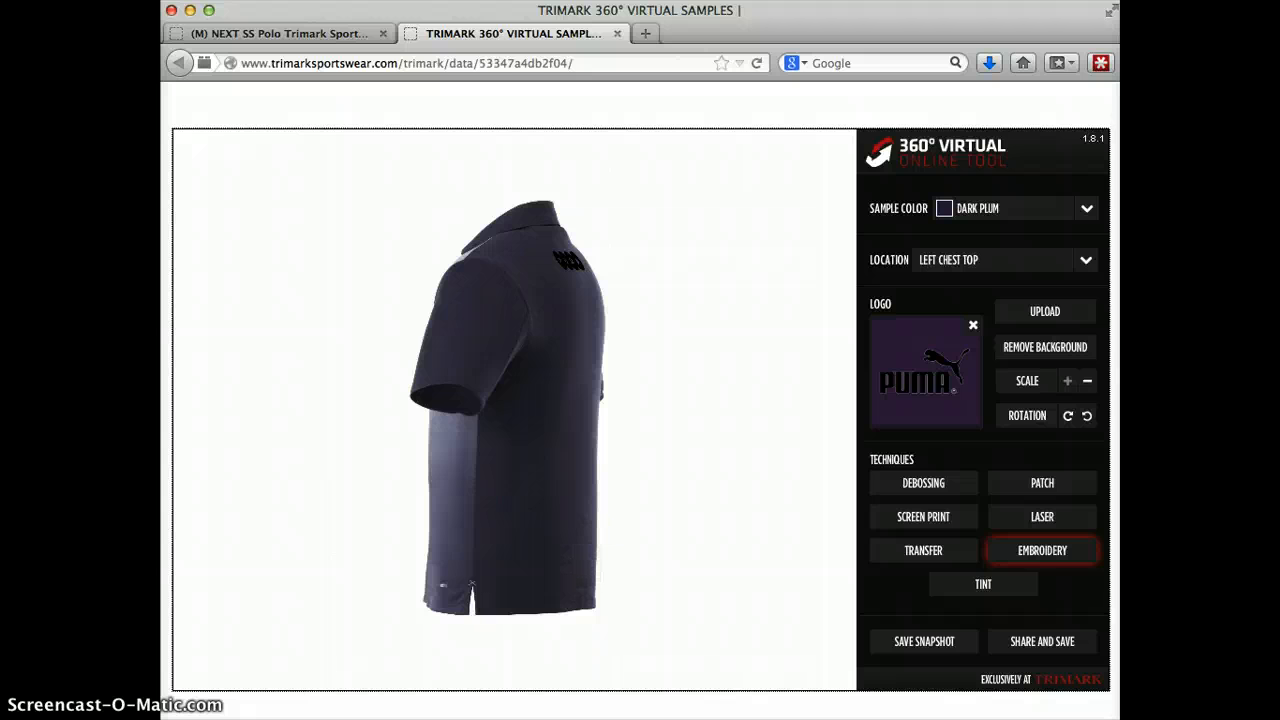
left_click(493, 567)
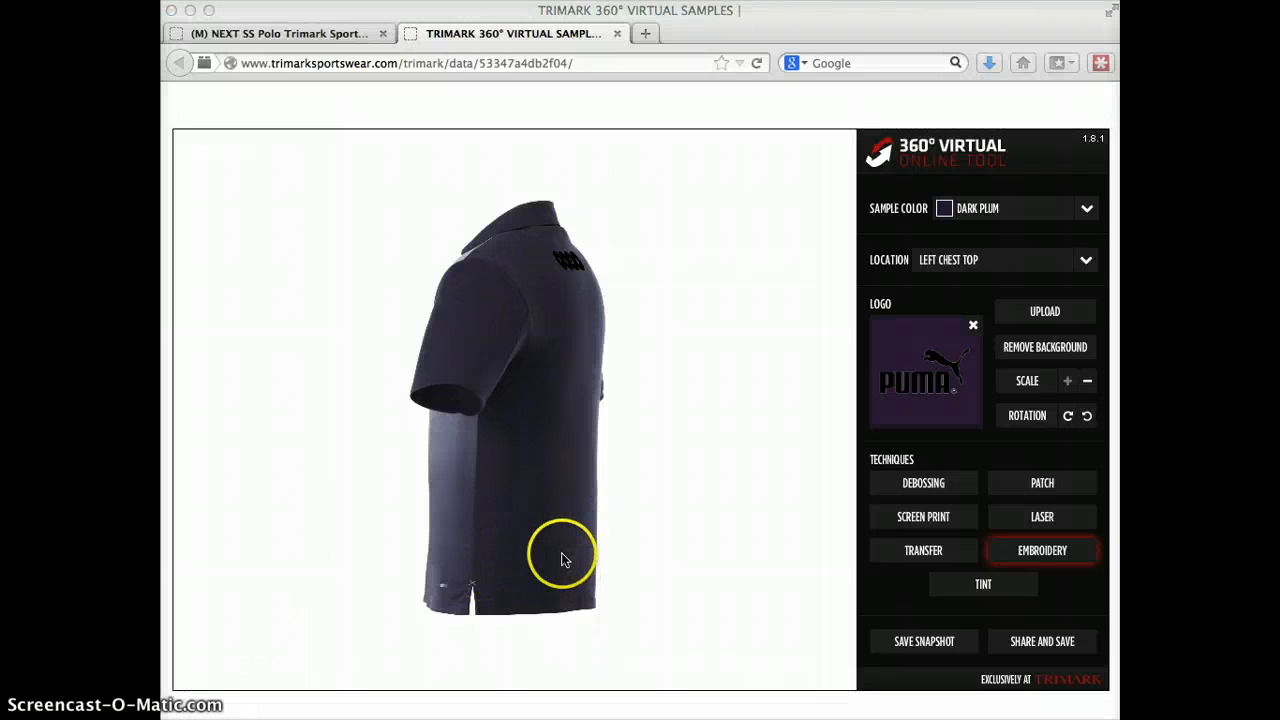
left_click(576, 393)
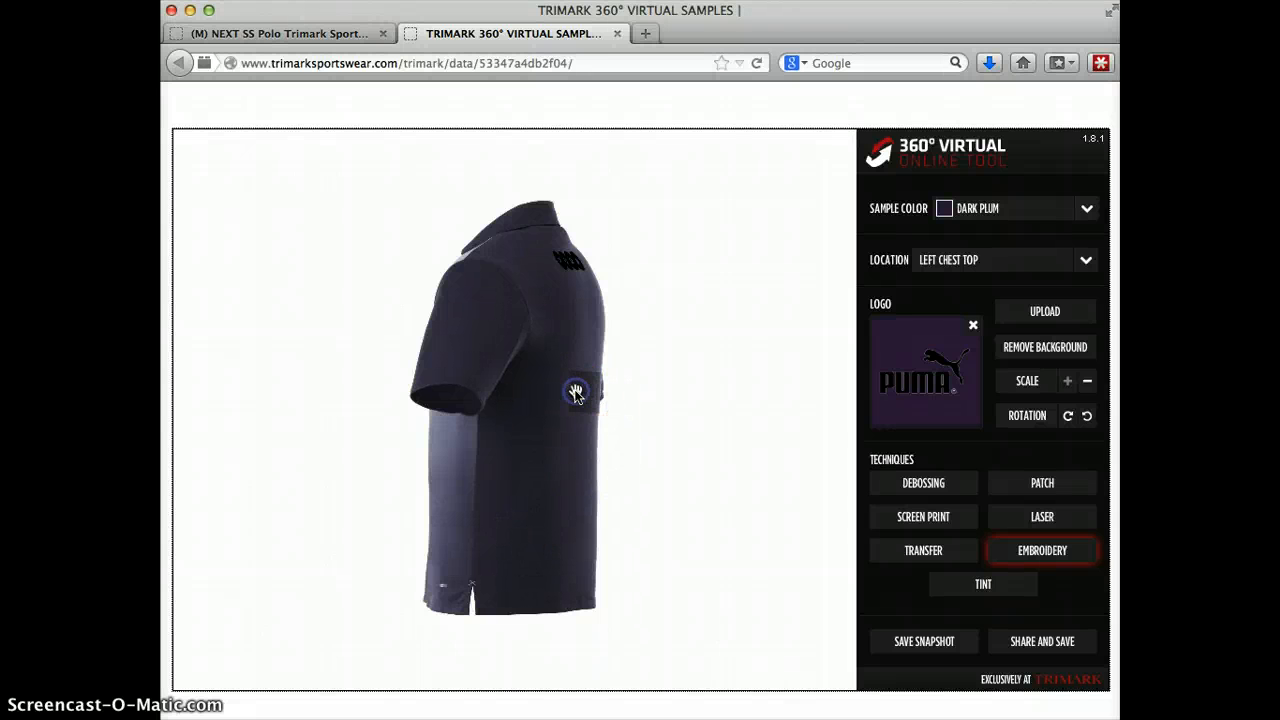
left_click_drag(576, 393, 629, 349)
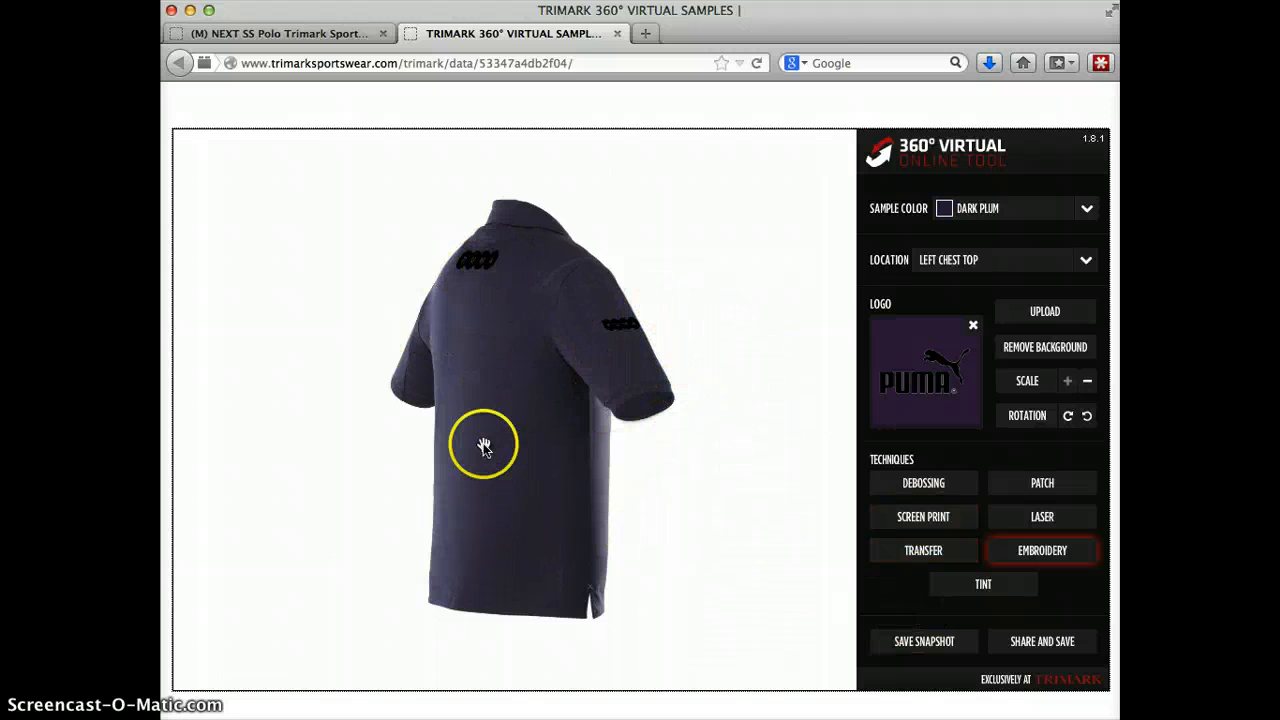
left_click(951, 653)
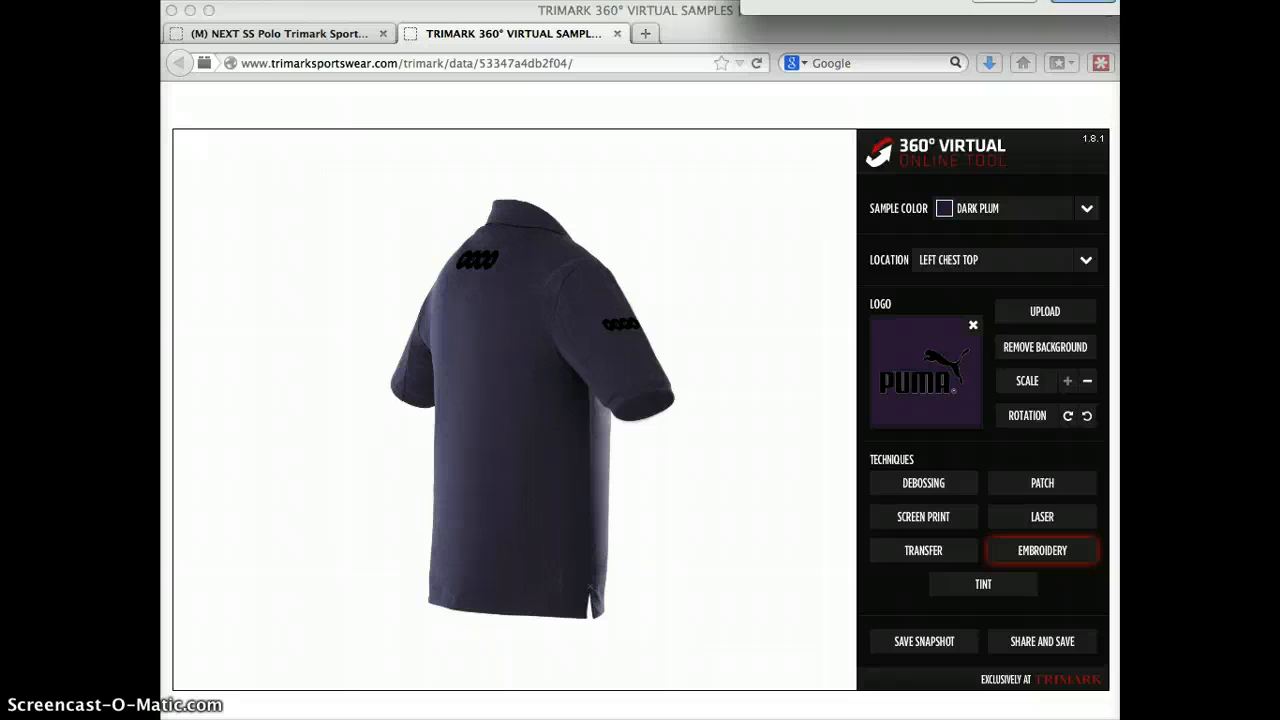
key("Return")
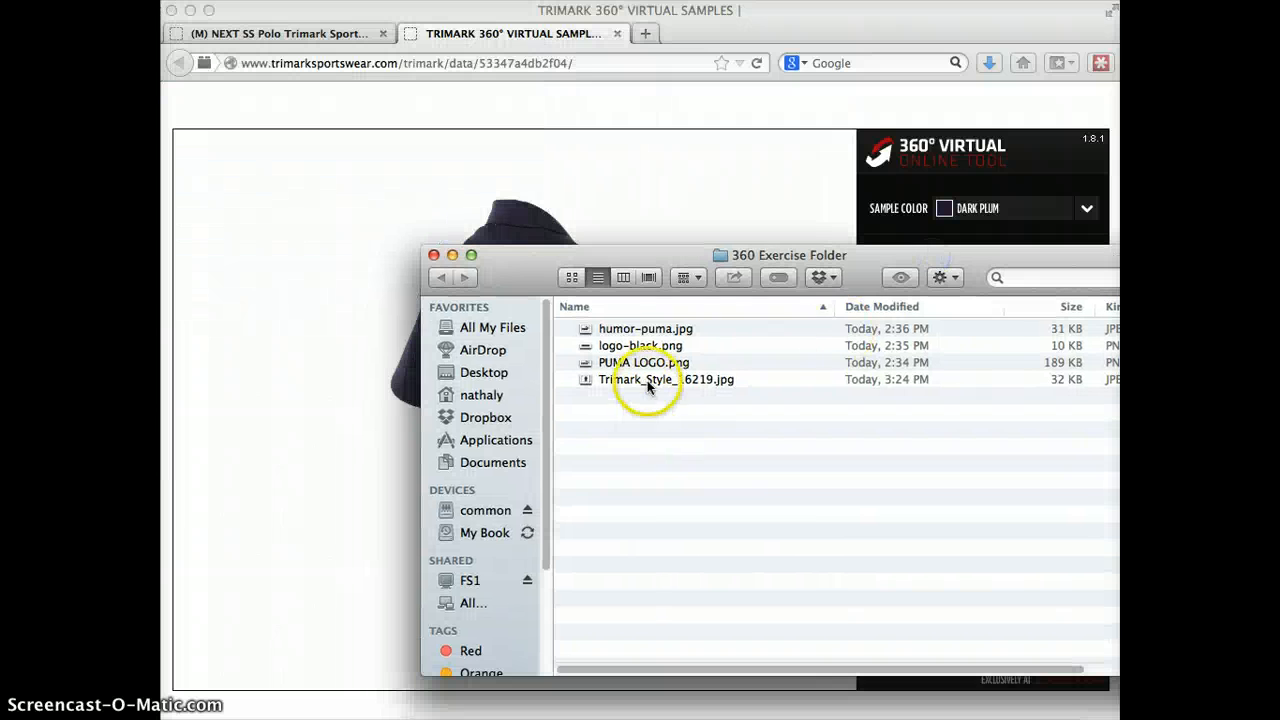
Step: Open the rear-view snapshot Trimark_Style_16219.jpg from the Finder window in a browser tab to check it, and close the tab
left_click_drag(645, 382, 655, 36)
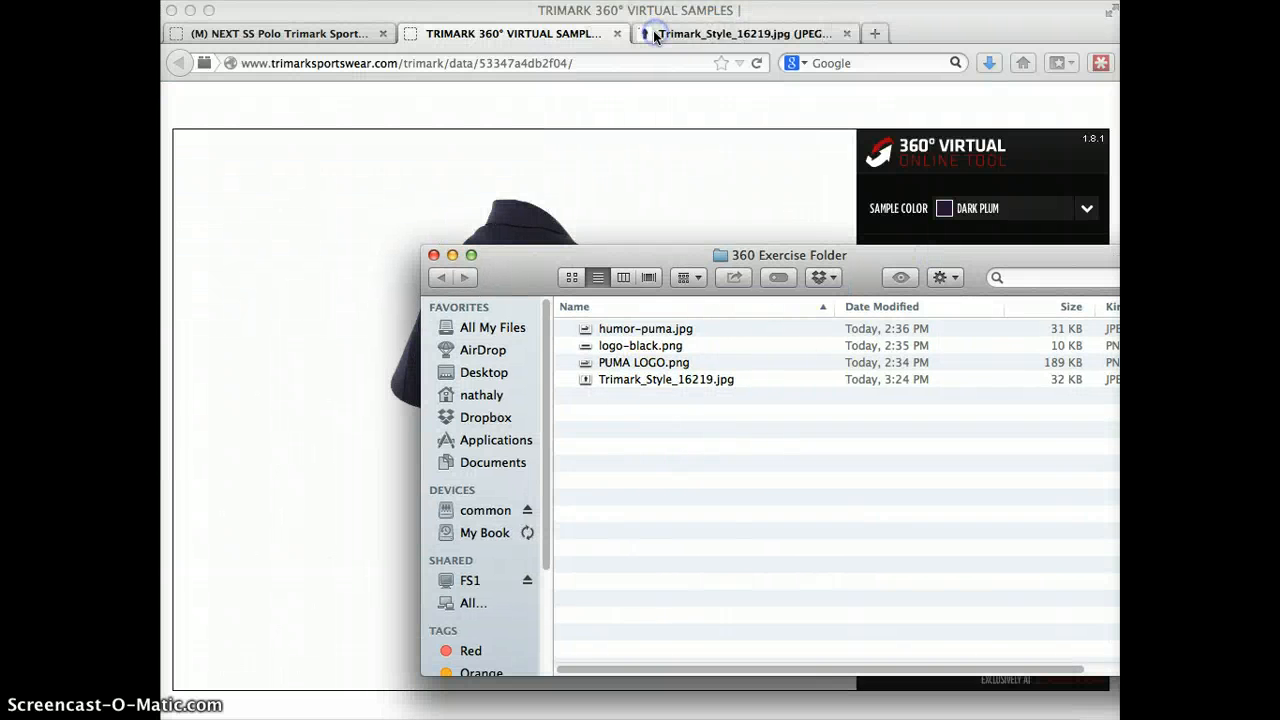
left_click(705, 34)
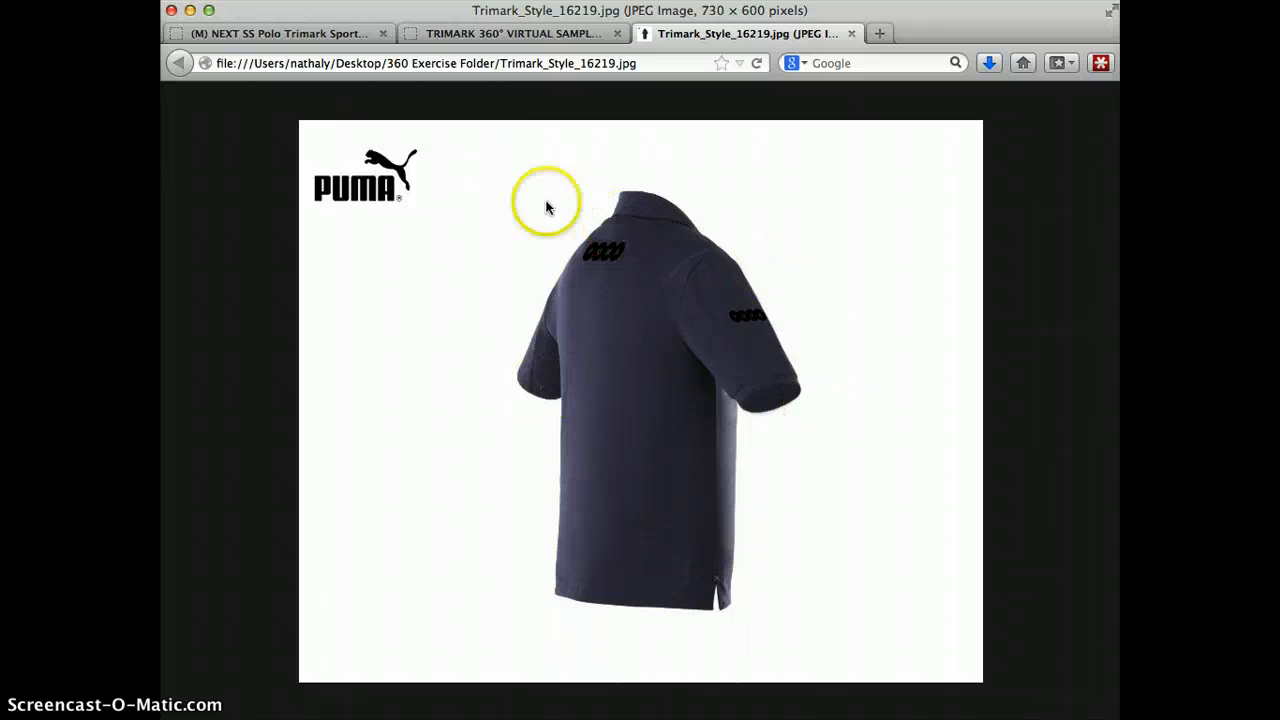
left_click(850, 34)
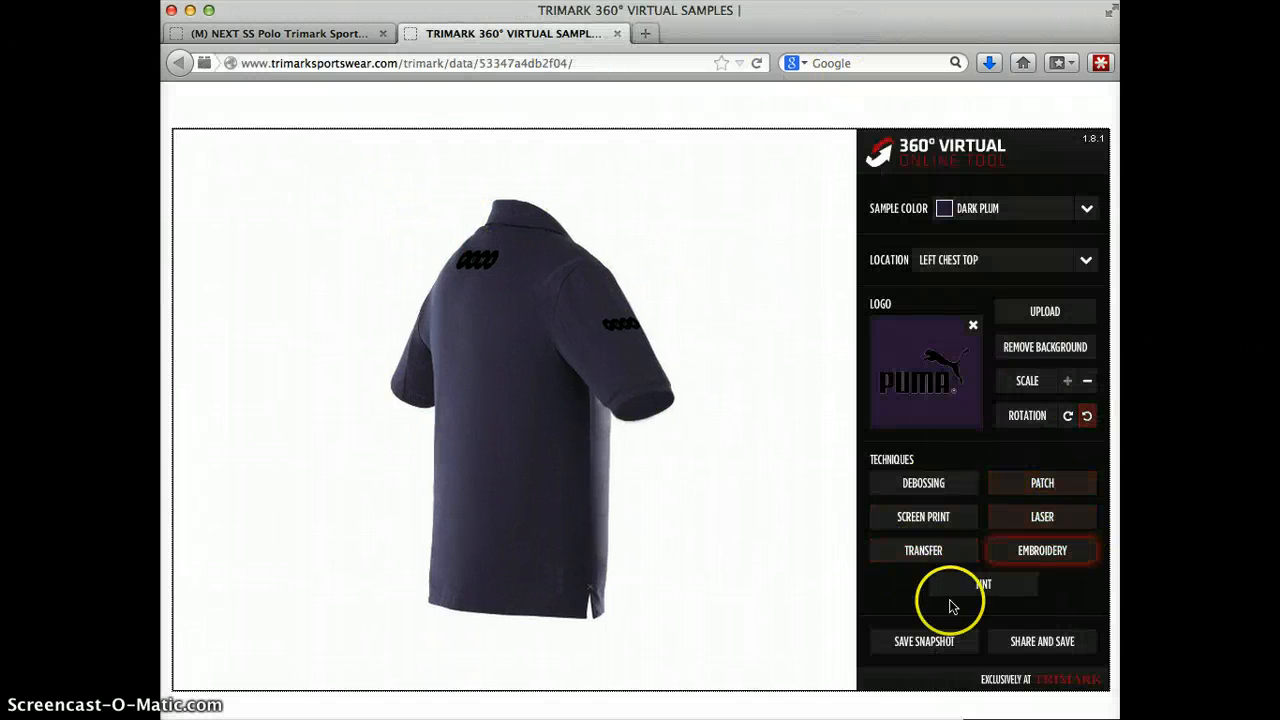